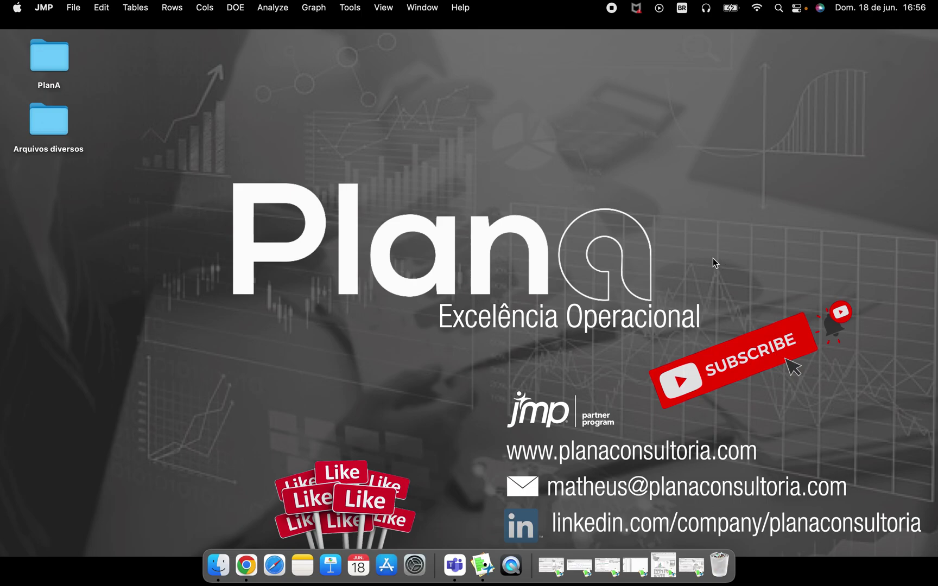
# Restore the finished Dashboard english window, hide it to the desktop, then bring it back.
pyautogui.click(694, 565)
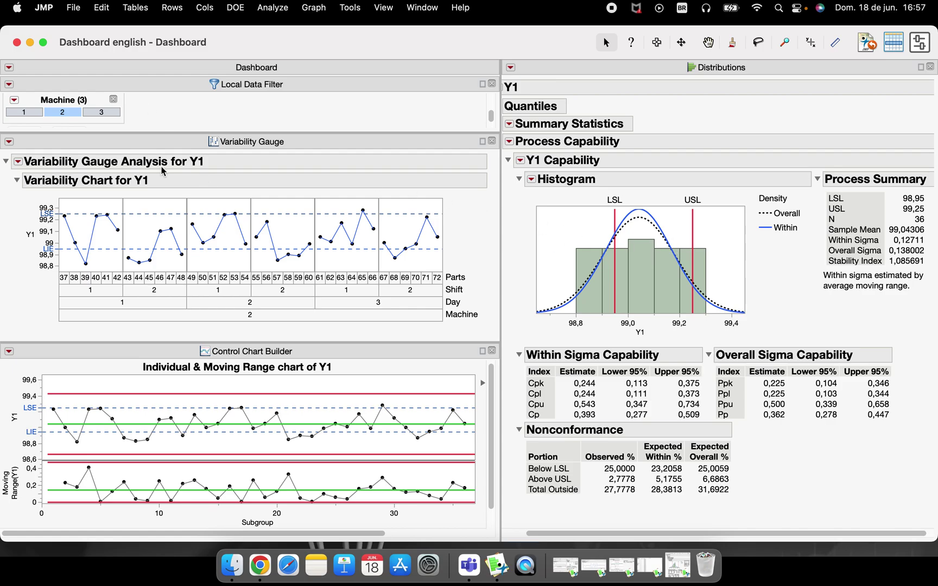
pyautogui.click(30, 43)
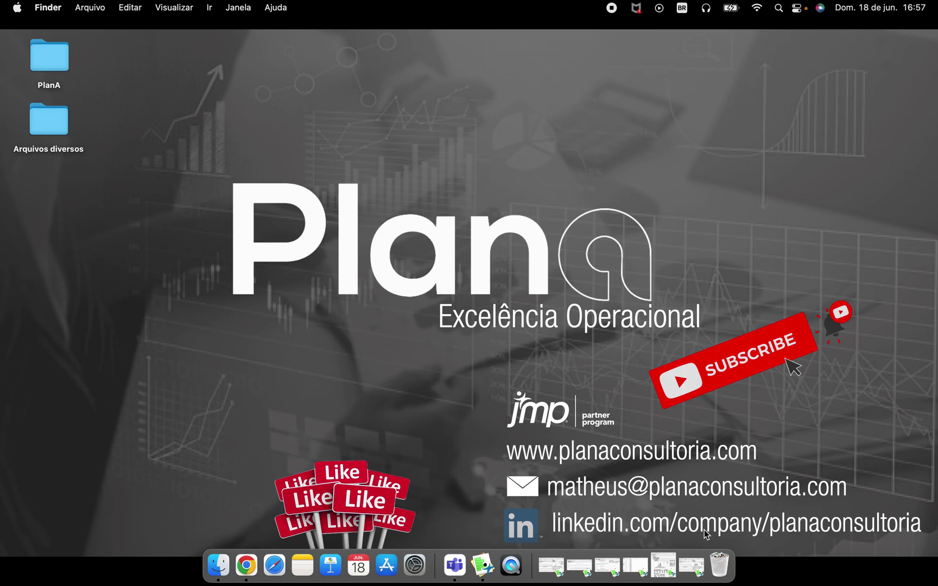
pyautogui.click(692, 567)
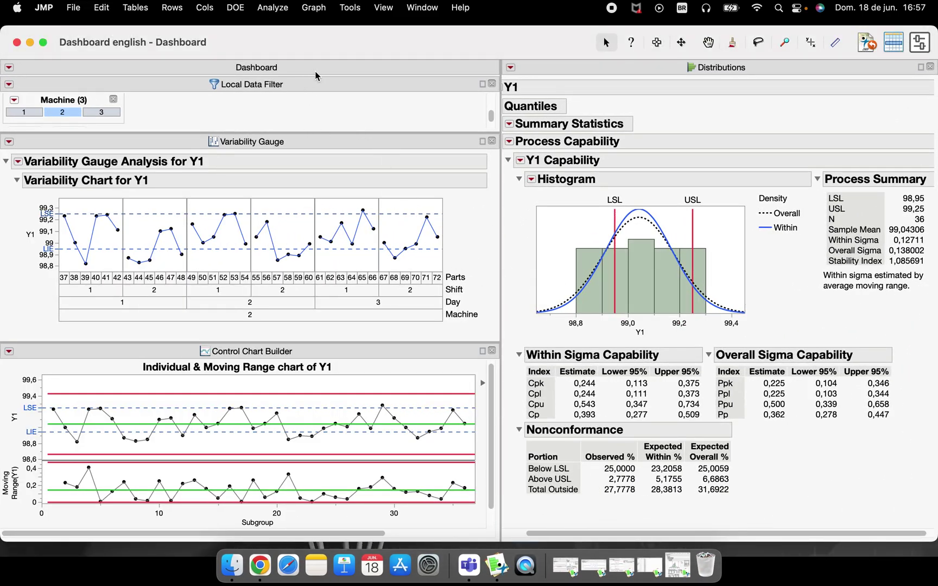
# Filter the dashboard to Machine 1, then 2, then 3, and close the dashboard window.
pyautogui.moveTo(282, 72)
pyautogui.mouseDown()
pyautogui.moveTo(228, 76)
pyautogui.moveTo(313, 70)
pyautogui.moveTo(151, 88)
pyautogui.moveTo(21, 132)
pyautogui.moveTo(74, 96)
pyautogui.moveTo(240, 130)
pyautogui.moveTo(217, 133)
pyautogui.moveTo(185, 369)
pyautogui.moveTo(220, 336)
pyautogui.moveTo(747, 63)
pyautogui.moveTo(718, 78)
pyautogui.mouseUp()
pyautogui.click(25, 113)
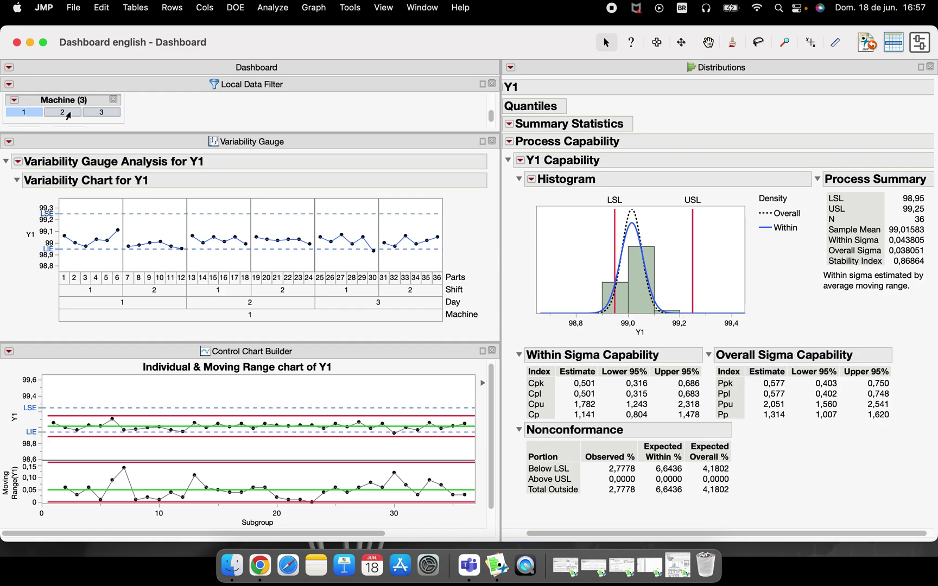
pyautogui.click(70, 113)
pyautogui.click(94, 114)
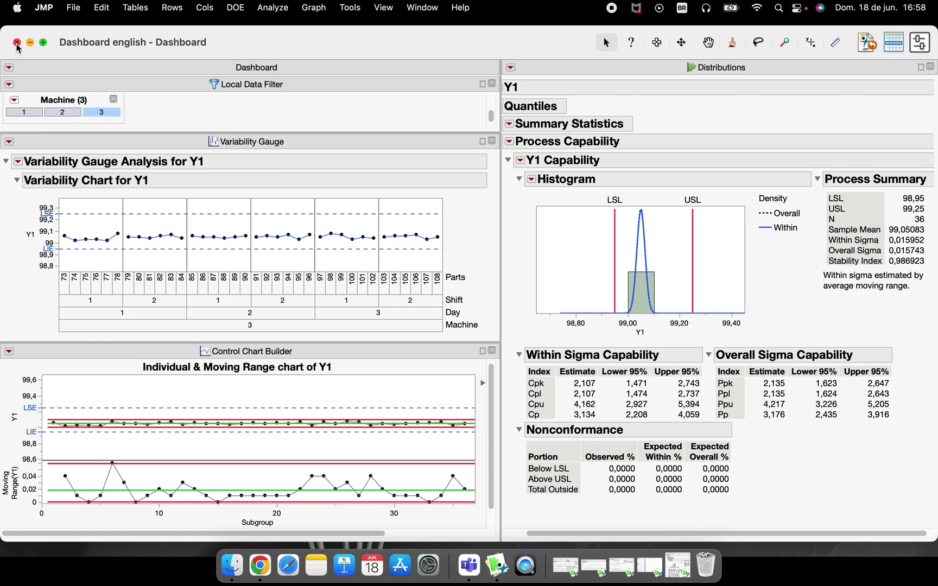
pyautogui.click(17, 43)
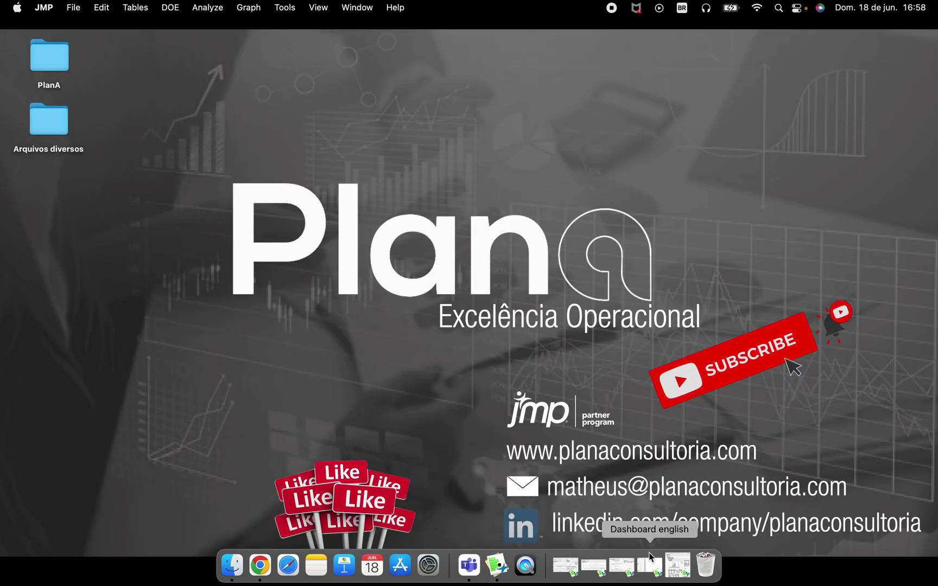
# Restore the Dashboard english data table and the Distribution of Y1 report, moving it right.
pyautogui.click(649, 567)
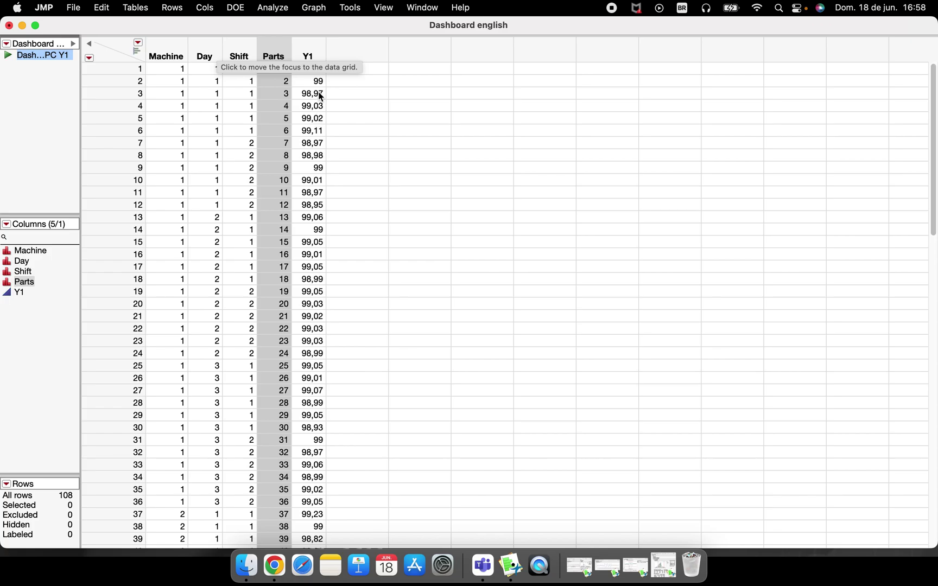
pyautogui.click(663, 570)
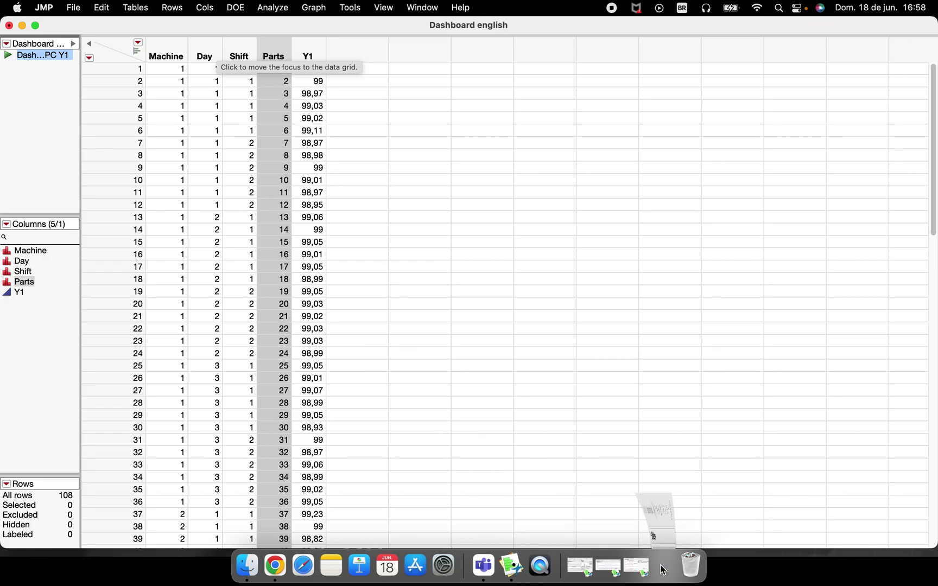
pyautogui.moveTo(163, 46); pyautogui.dragTo(483, 54)
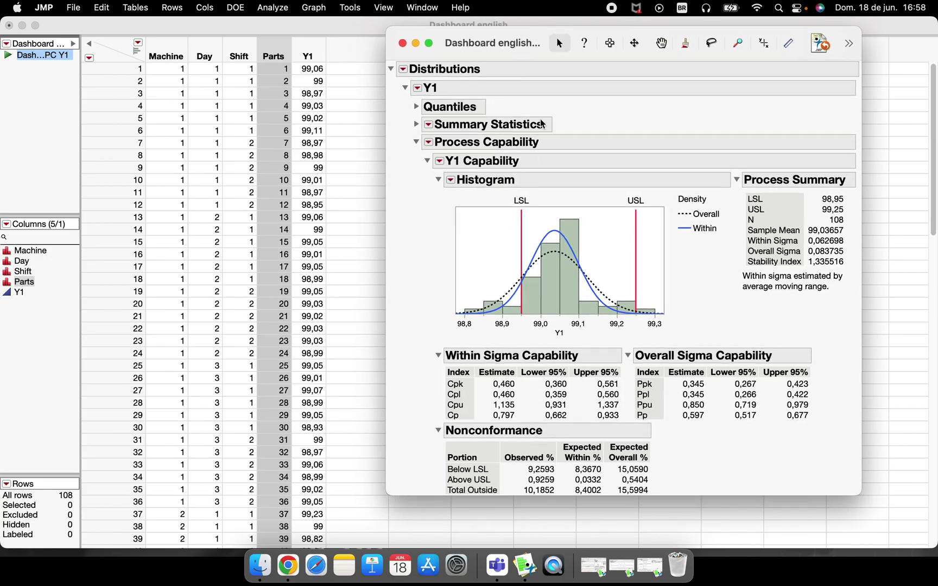
# Restore and arrange the Control Chart Builder and Variability Chart reports, control chart in front.
pyautogui.click(649, 567)
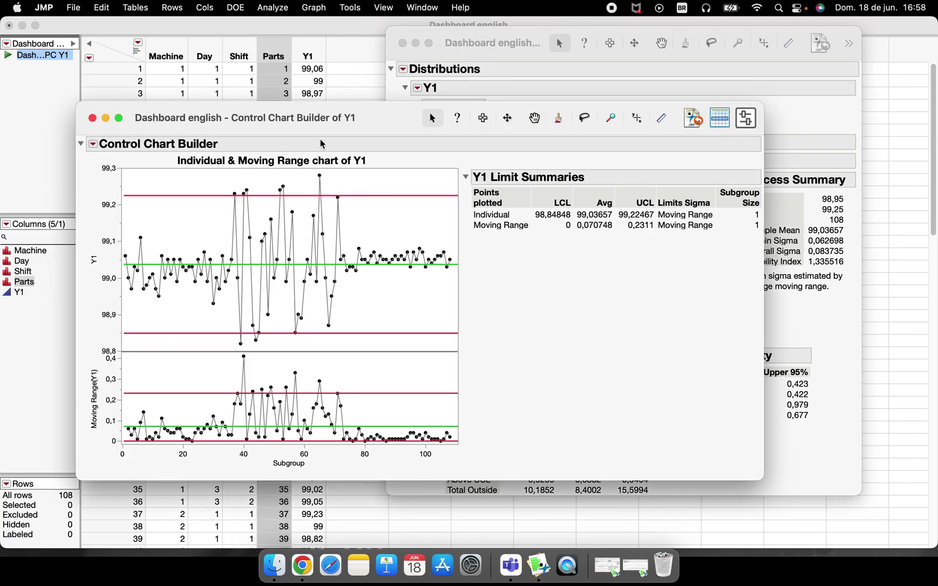
pyautogui.moveTo(388, 117); pyautogui.dragTo(461, 64)
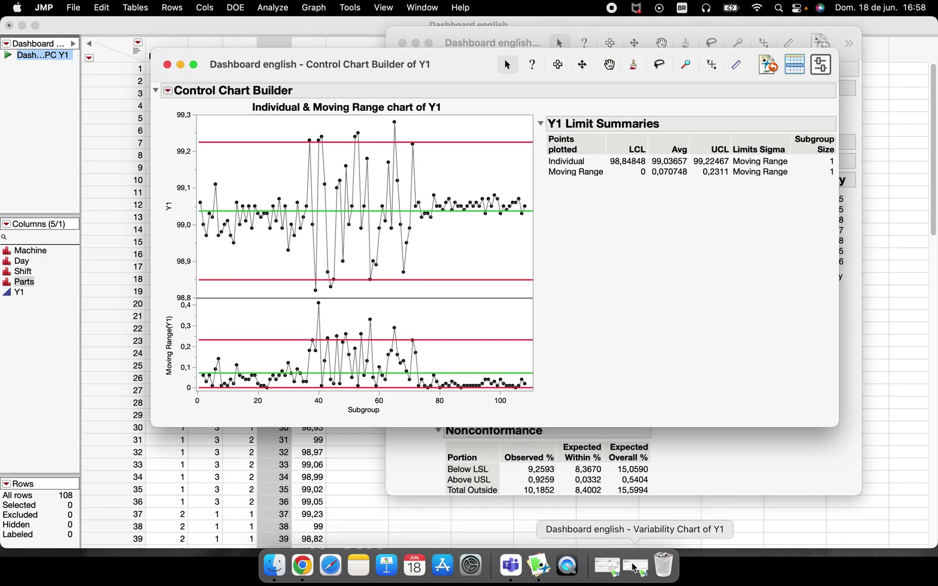
pyautogui.click(635, 567)
pyautogui.moveTo(416, 148); pyautogui.dragTo(373, 110)
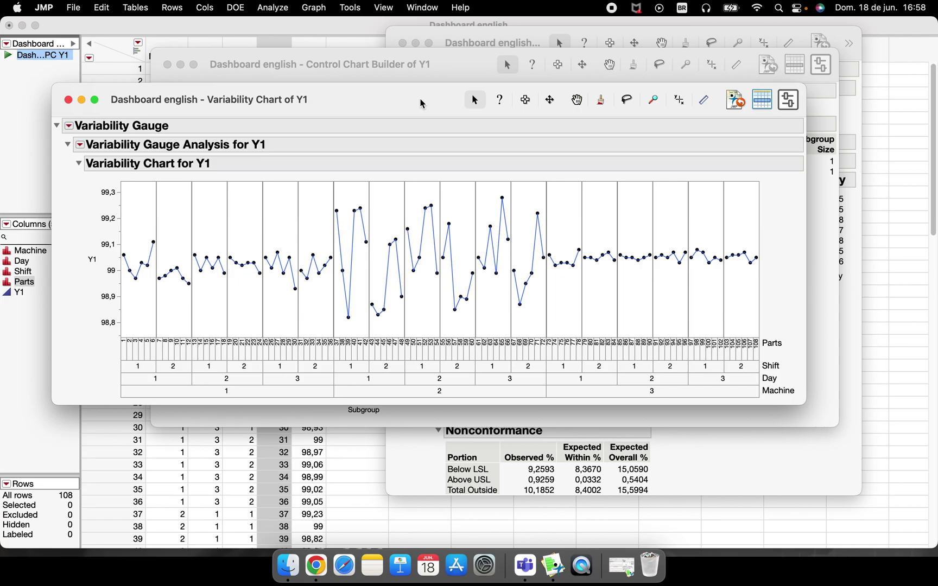
pyautogui.moveTo(429, 106); pyautogui.dragTo(434, 167)
pyautogui.moveTo(446, 76); pyautogui.dragTo(473, 104)
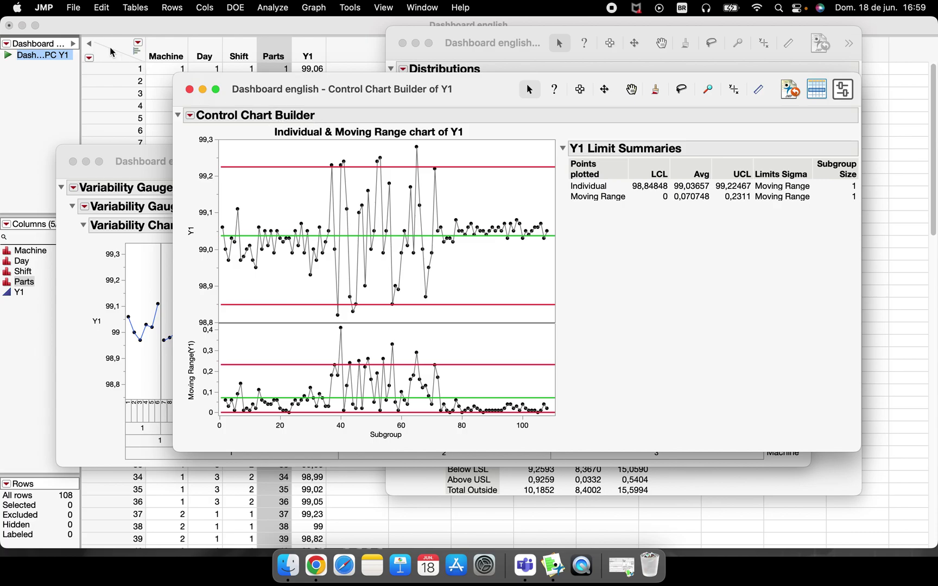
# Create a new dashboard from File > New, maximize it, and choose the Blank Dashboard template.
pyautogui.click(74, 11)
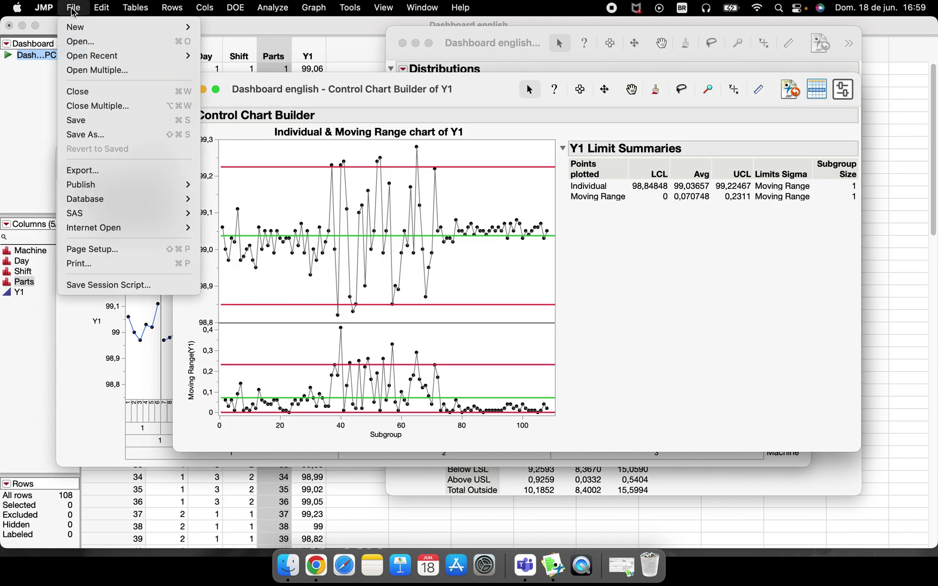
pyautogui.moveTo(120, 28)
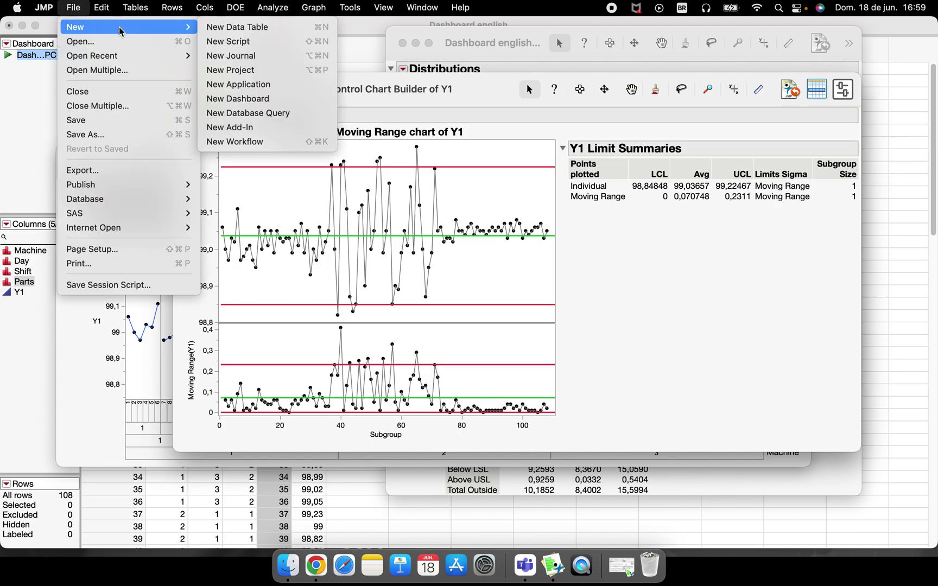
pyautogui.click(255, 99)
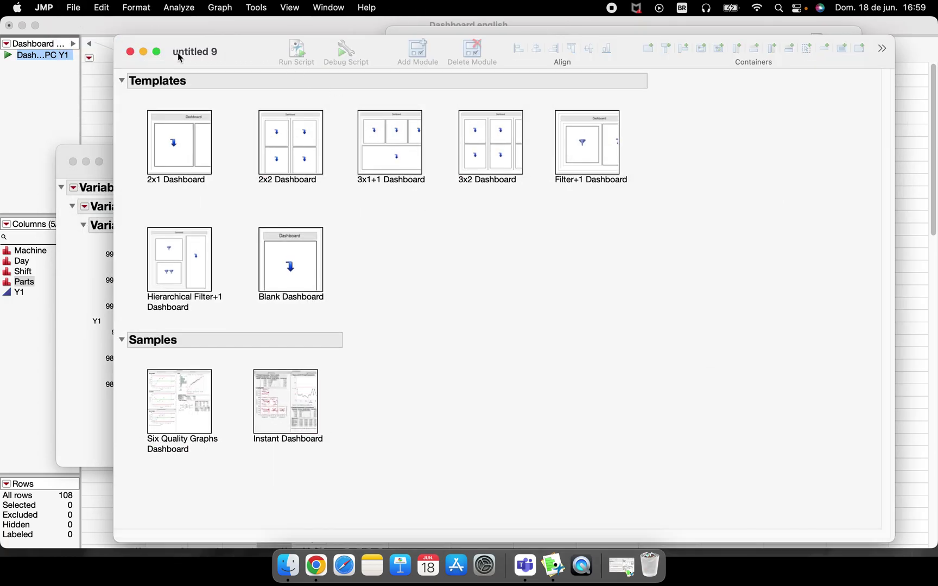
pyautogui.click(157, 51)
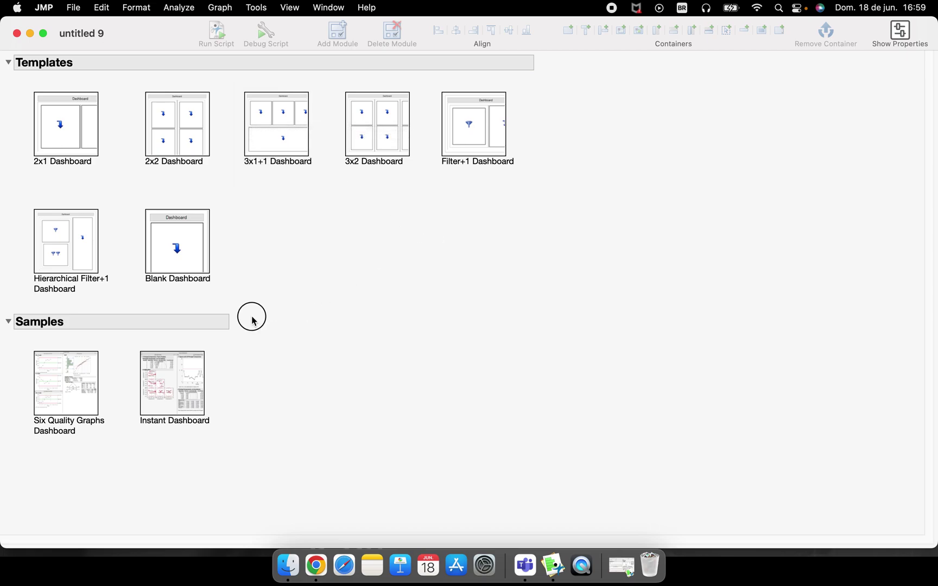
pyautogui.moveTo(252, 320)
pyautogui.mouseDown()
pyautogui.moveTo(157, 465)
pyautogui.moveTo(8, 307)
pyautogui.moveTo(307, 308)
pyautogui.mouseUp()
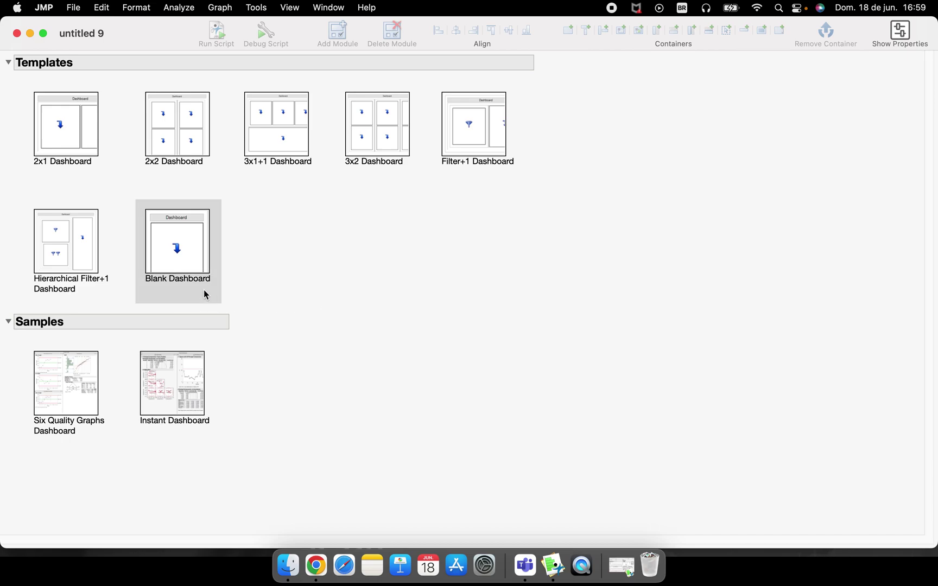
pyautogui.click(192, 247)
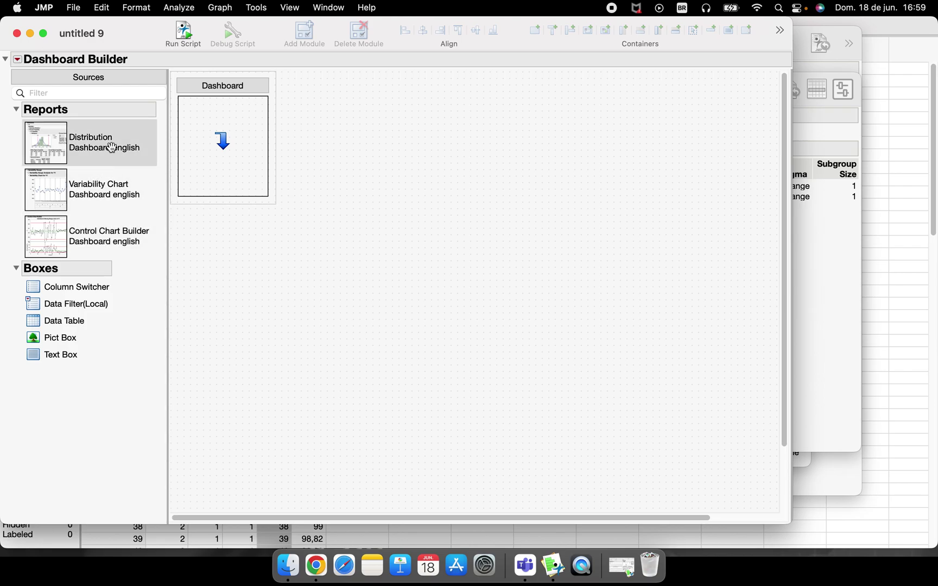
# Lay out Variability Chart, Control Chart, a right-column Distributions and a Local Data Filter, then run it.
pyautogui.click(107, 191)
pyautogui.moveTo(107, 191); pyautogui.dragTo(226, 139)
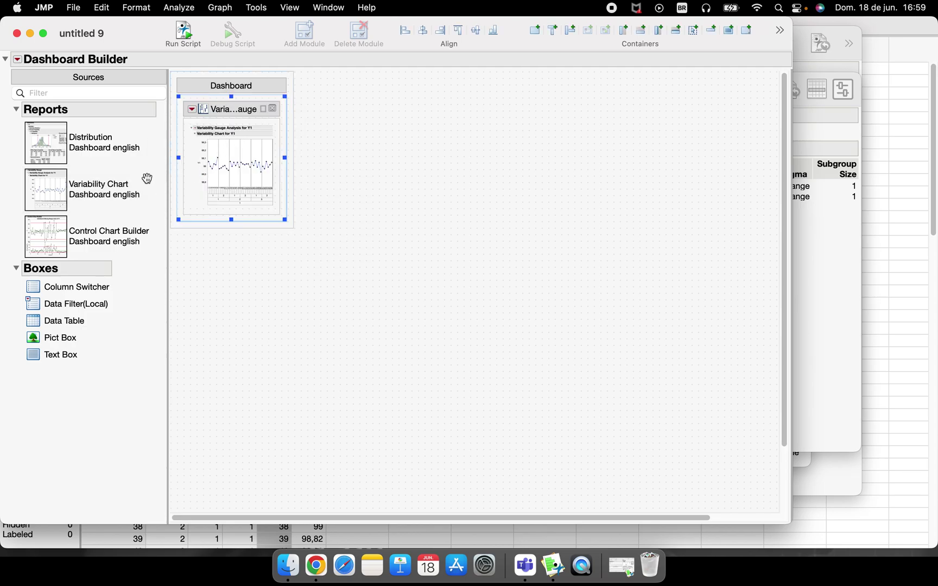
pyautogui.moveTo(93, 239); pyautogui.dragTo(233, 218)
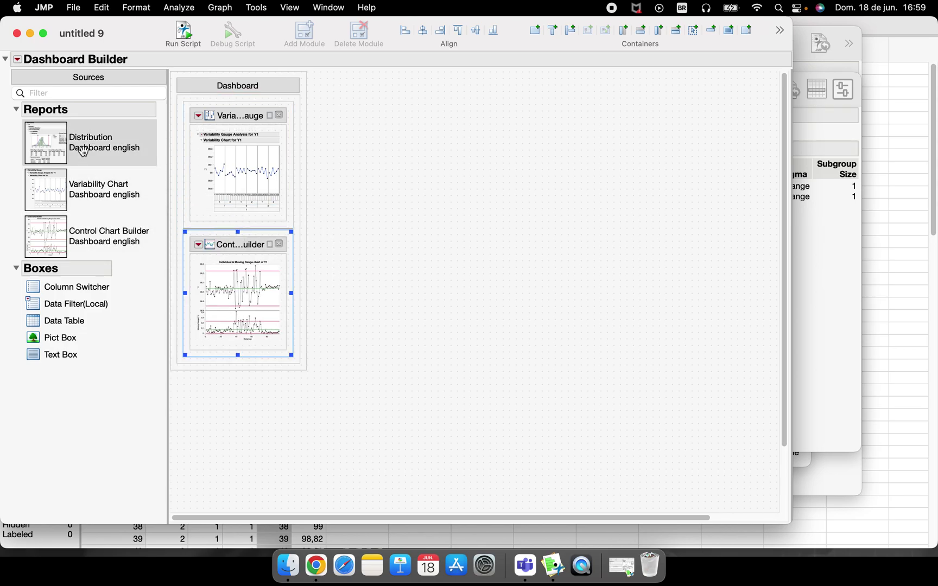
pyautogui.moveTo(86, 147); pyautogui.dragTo(296, 234)
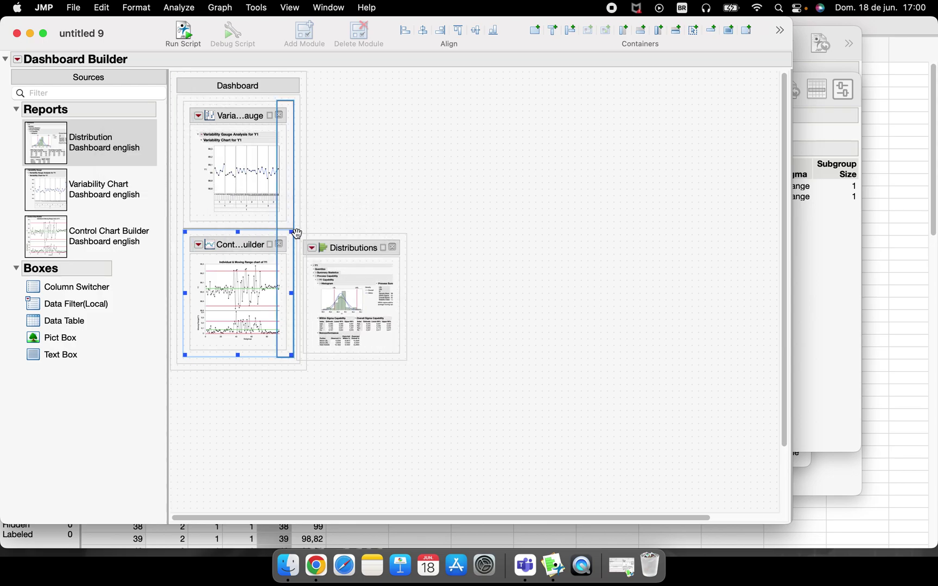
pyautogui.moveTo(297, 233); pyautogui.dragTo(299, 234)
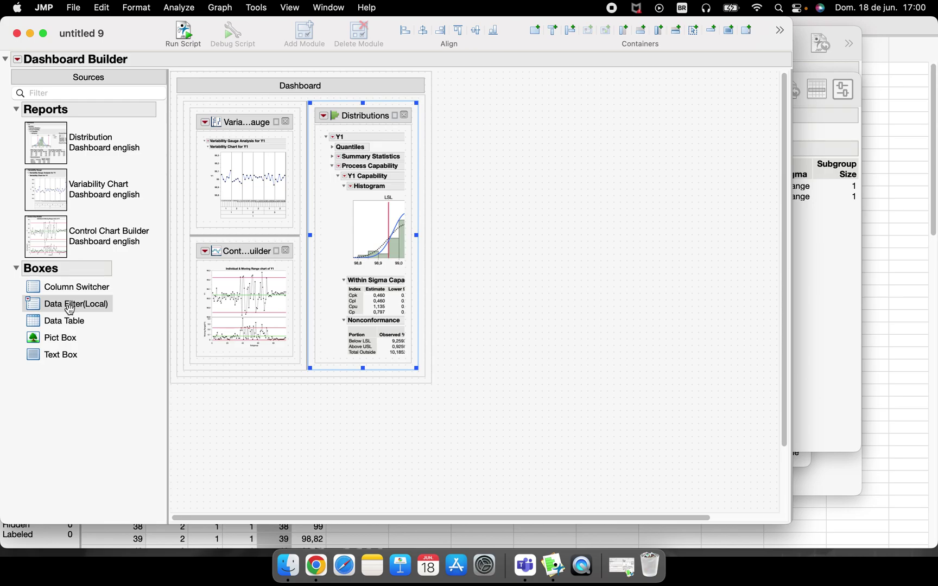
pyautogui.moveTo(67, 309); pyautogui.dragTo(245, 109)
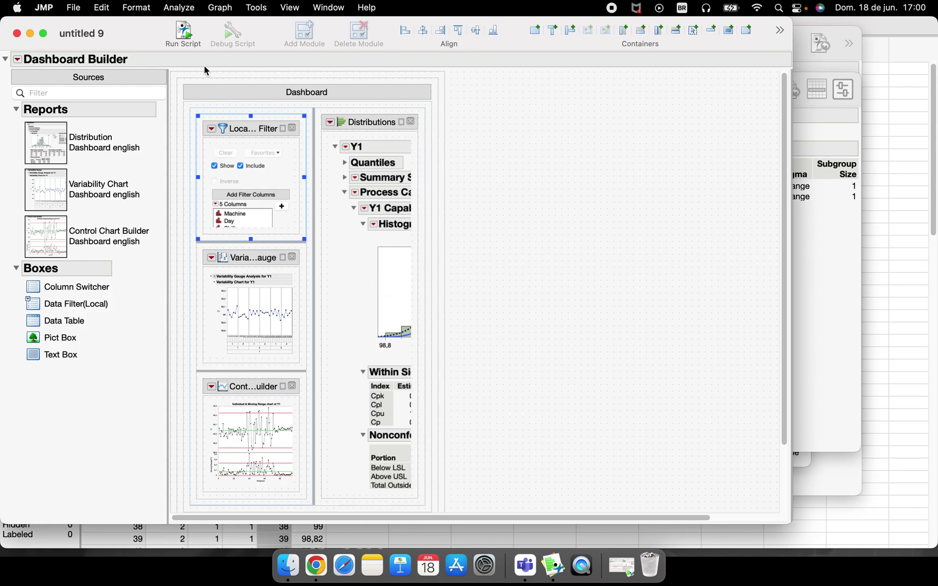
pyautogui.click(183, 32)
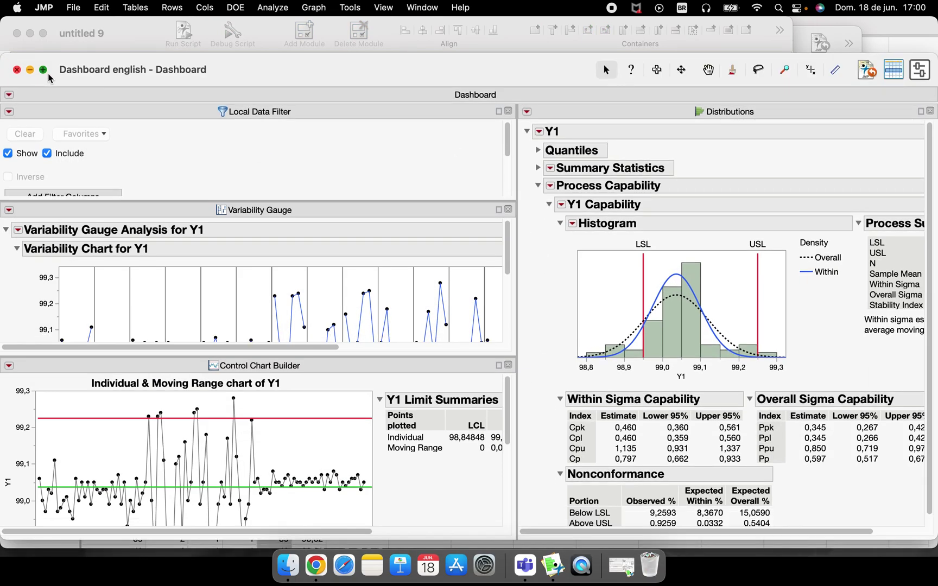
# Maximize the generated dashboard and scroll the filter to its Machine, Day, Shift, Parts, Y1 list.
pyautogui.click(43, 69)
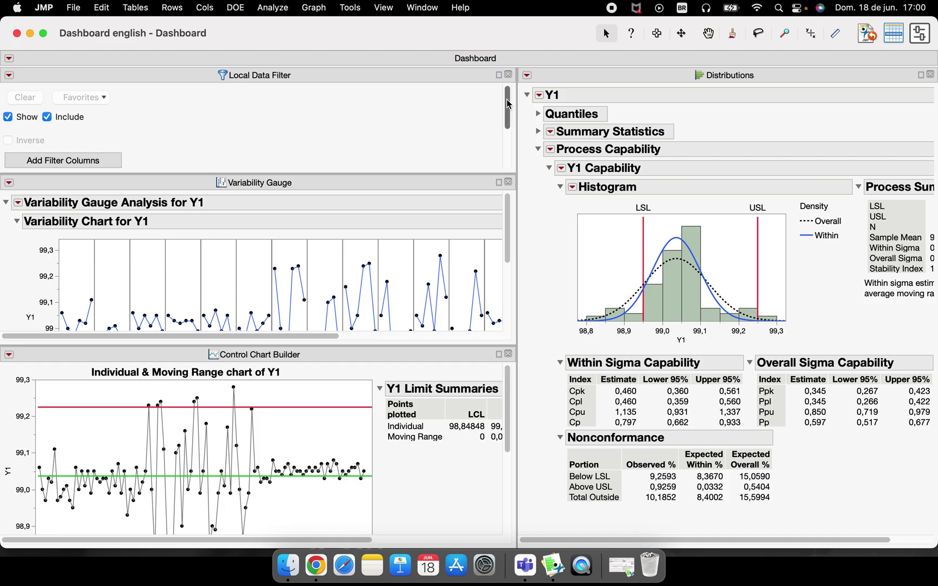
pyautogui.moveTo(509, 103); pyautogui.dragTo(512, 151)
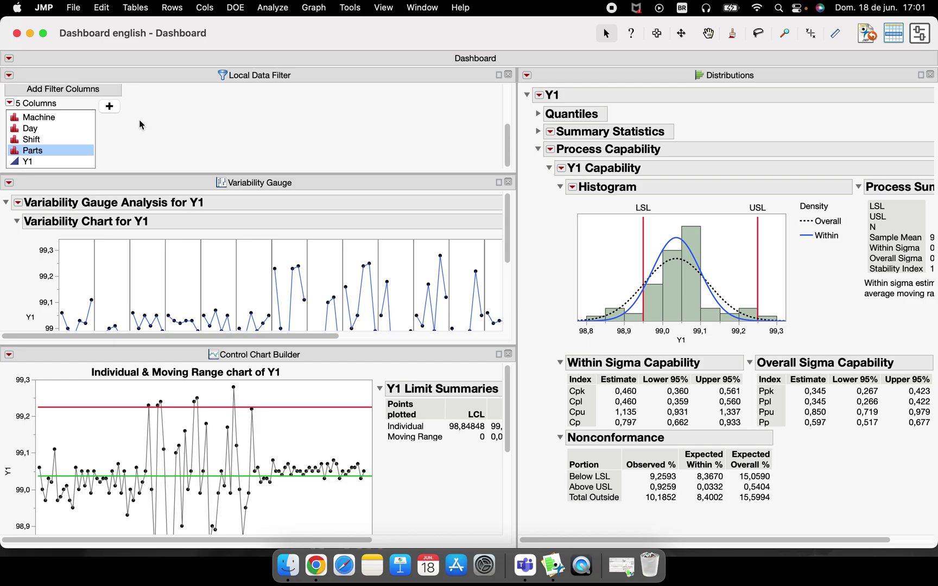
# Add Machine as the filter column and give the variability chart panel more height.
pyautogui.click(68, 121)
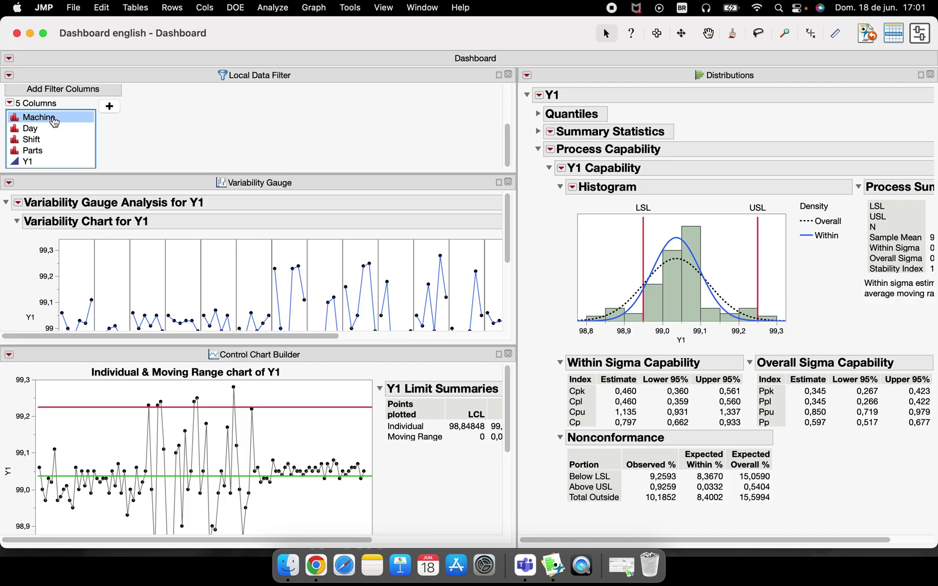
pyautogui.click(108, 108)
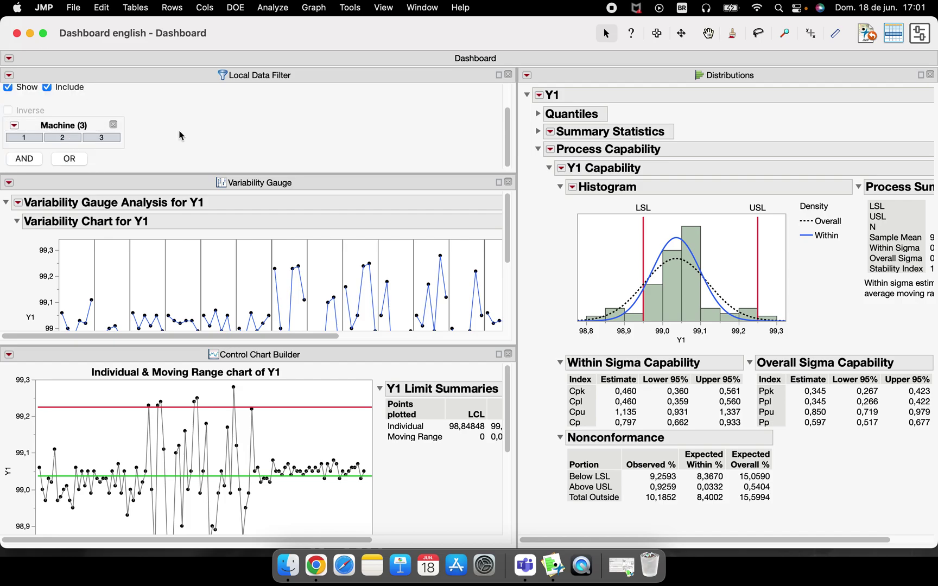
pyautogui.moveTo(403, 176); pyautogui.dragTo(405, 142)
pyautogui.scroll(-3, 319, 127)
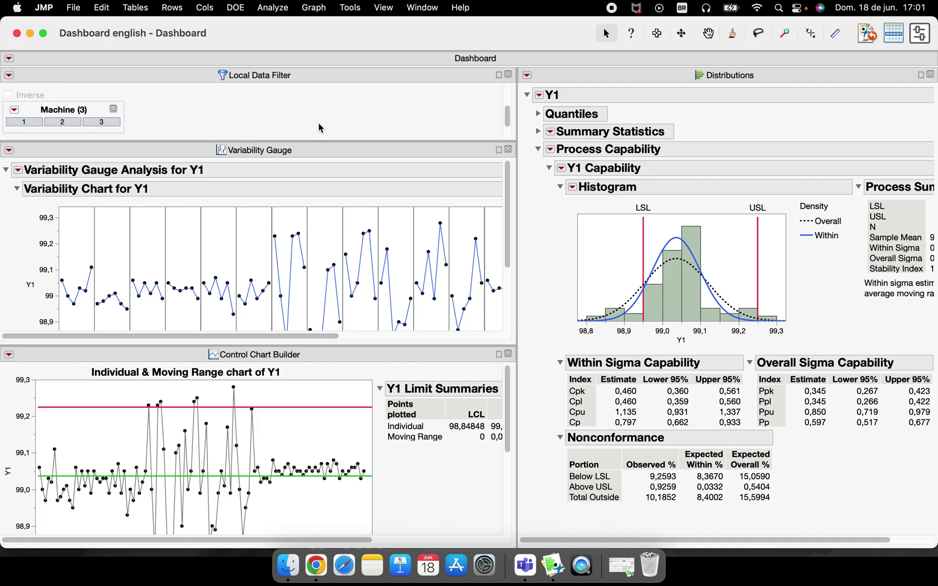
pyautogui.moveTo(307, 147); pyautogui.dragTo(301, 143)
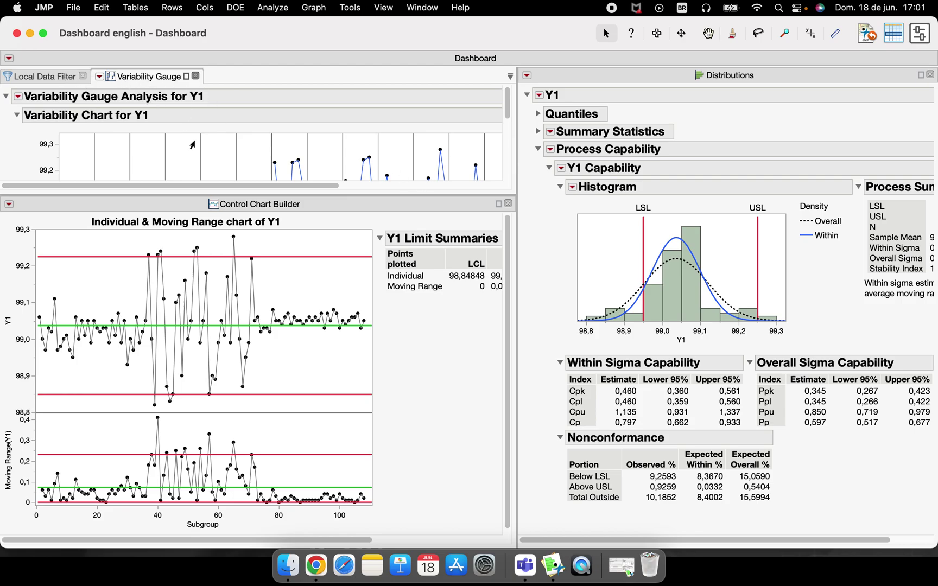
# Dock the Variability Gauge chart below the Local Data Filter and size the filter panel.
pyautogui.click(55, 76)
pyautogui.click(147, 78)
pyautogui.moveTo(152, 135); pyautogui.dragTo(178, 192)
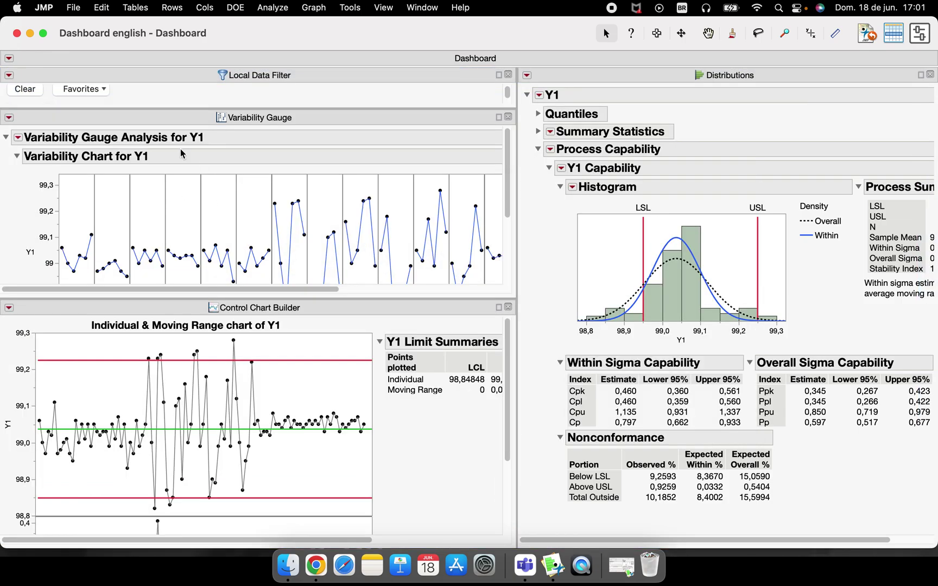
pyautogui.moveTo(193, 107); pyautogui.dragTo(193, 141)
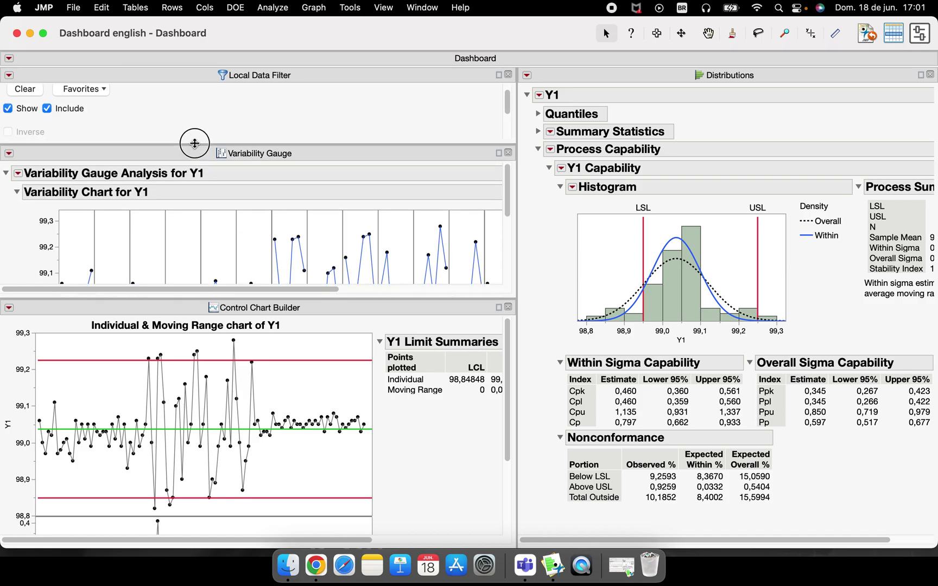
pyautogui.scroll(-3, 208, 132)
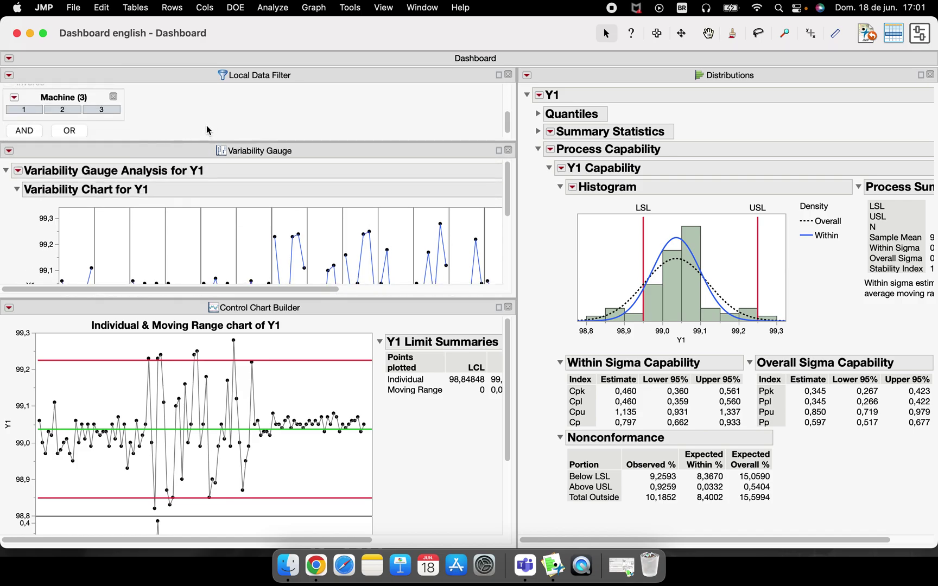
pyautogui.moveTo(358, 142); pyautogui.dragTo(345, 128)
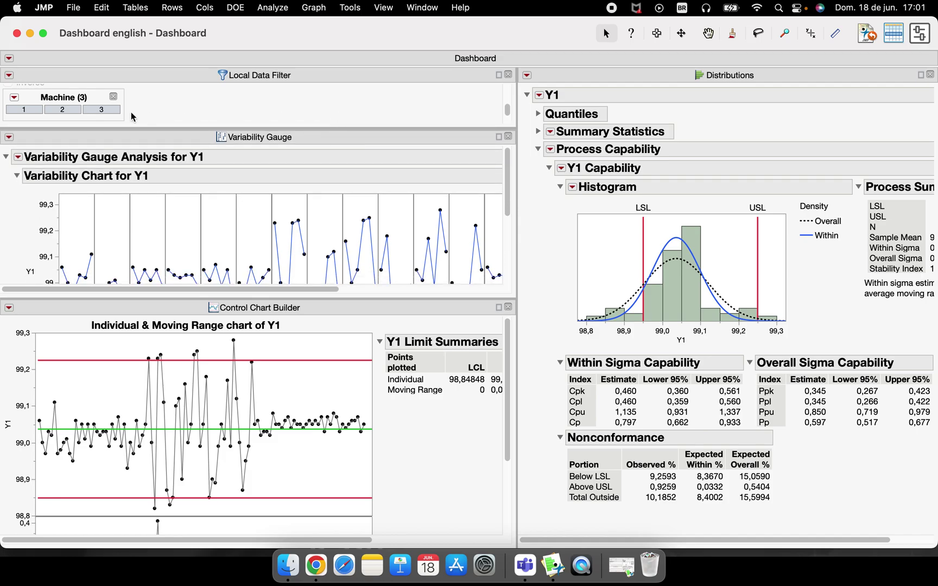
# Step the Machine filter through levels 1 and 2 to Machine 3.
pyautogui.click(24, 110)
pyautogui.click(63, 109)
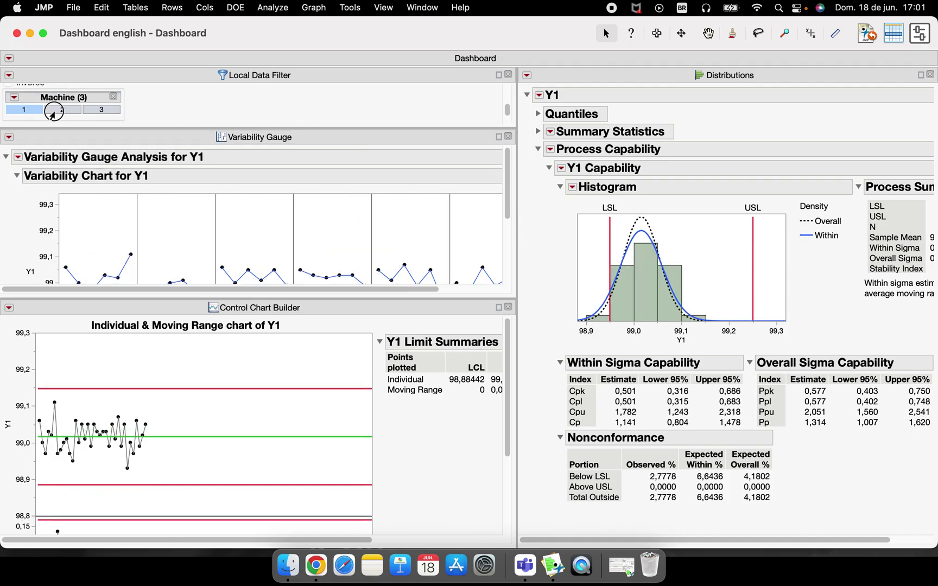
pyautogui.click(101, 110)
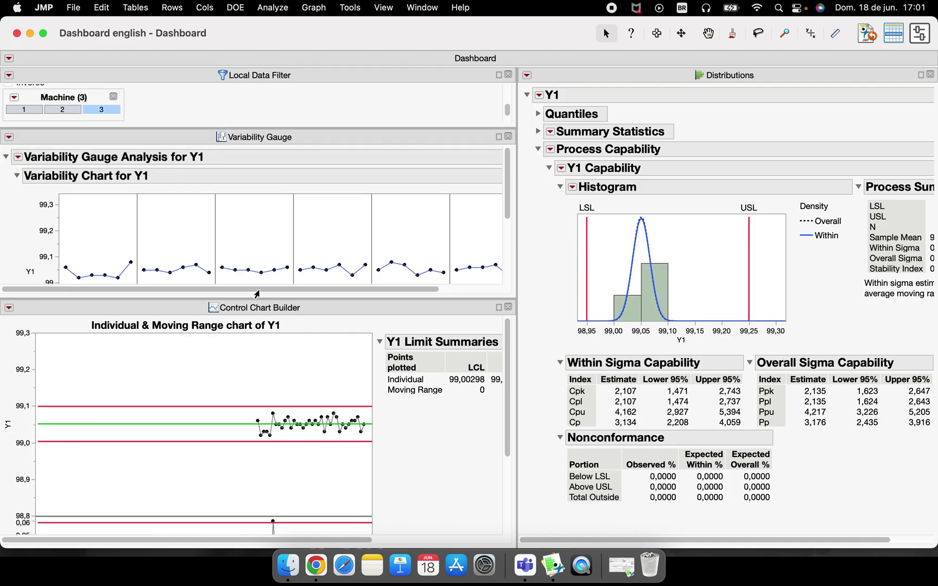
# Shrink the control and variability chart frames and enlarge the variability panel to show all axis labels.
pyautogui.click(359, 495)
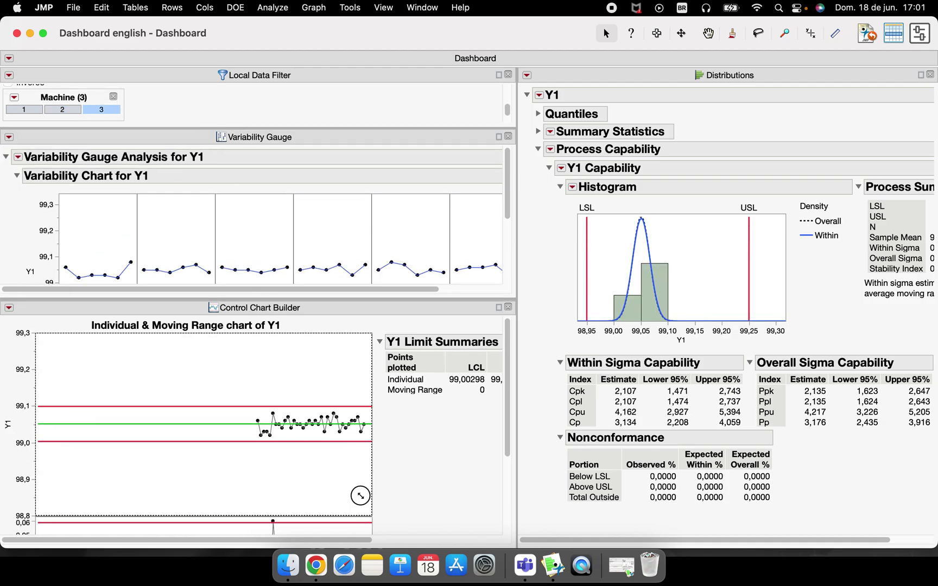
pyautogui.moveTo(360, 495); pyautogui.dragTo(326, 408)
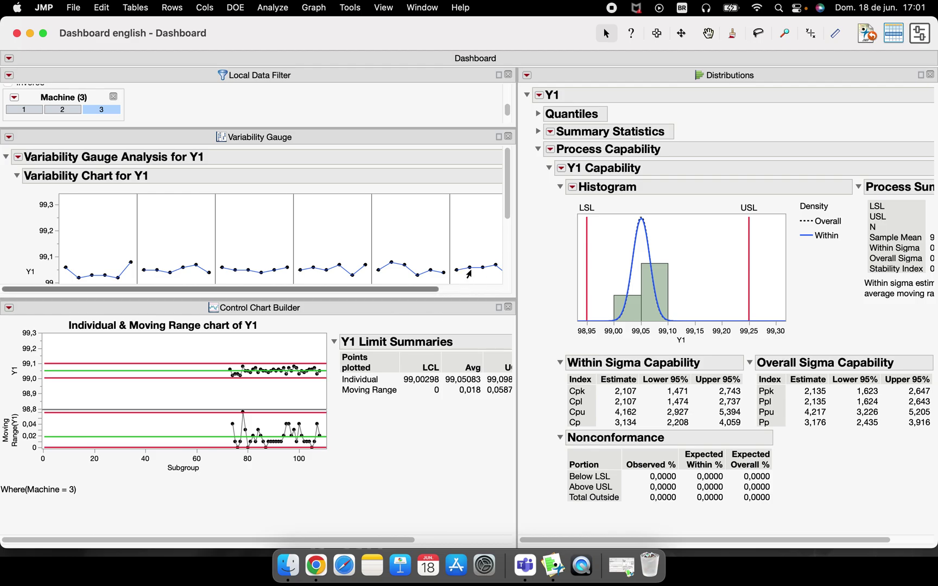
pyautogui.scroll(-3, 506, 213)
pyautogui.hscroll(5, 510, 288)
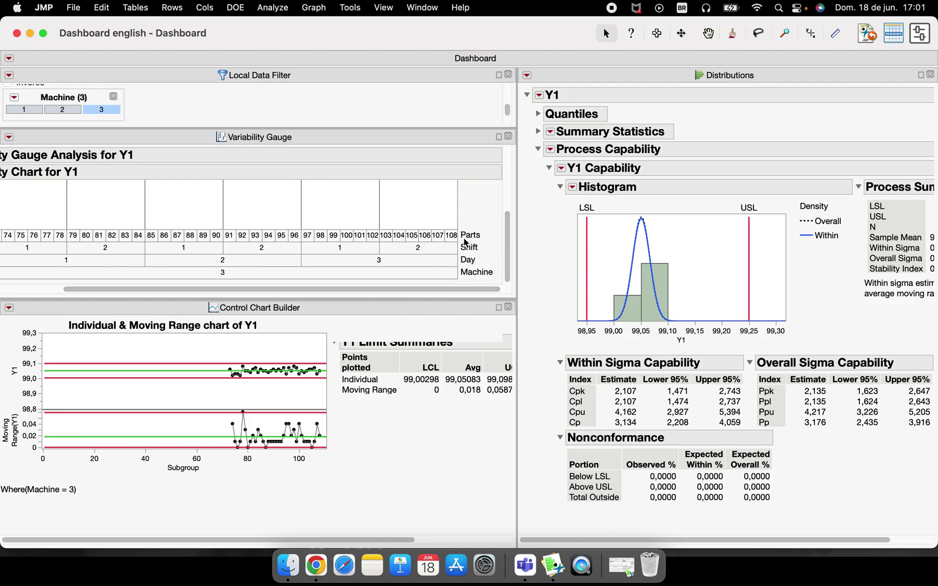
pyautogui.moveTo(456, 230); pyautogui.dragTo(358, 239)
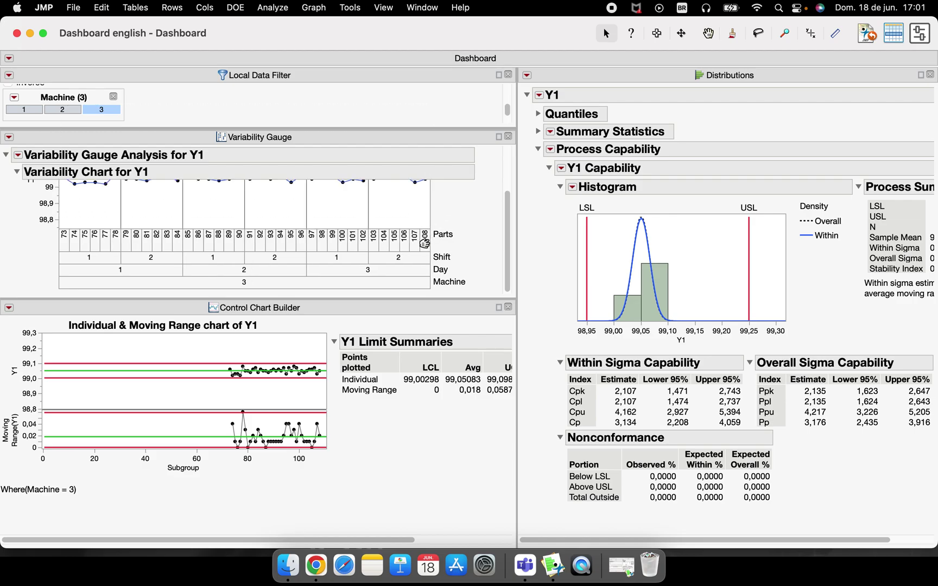
pyautogui.scroll(3, 423, 244)
pyautogui.scroll(-1, 423, 247)
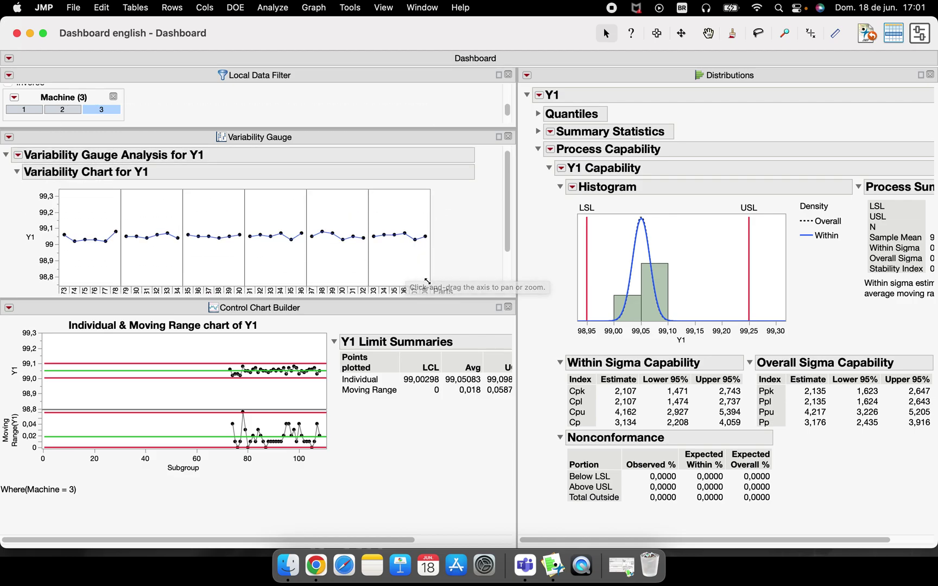
pyautogui.moveTo(425, 283); pyautogui.dragTo(398, 260)
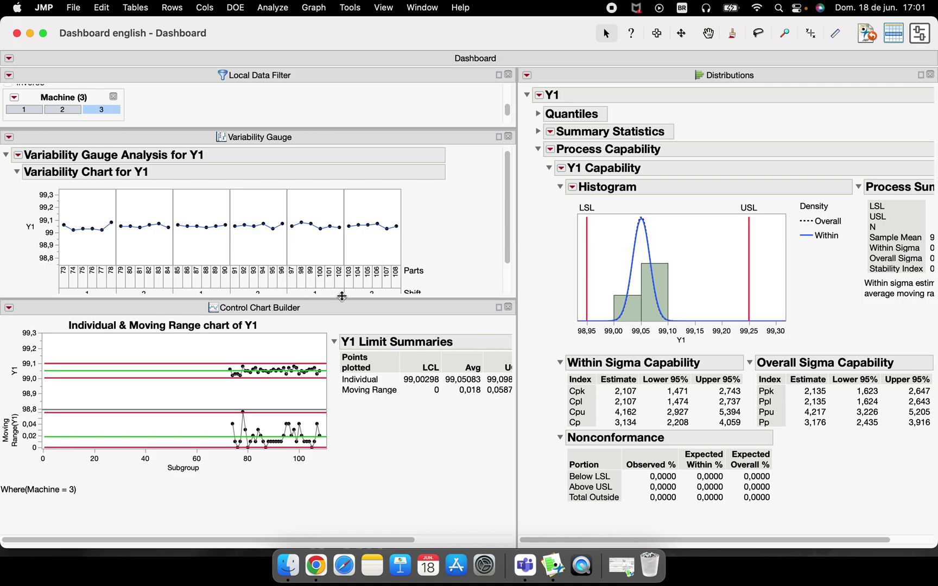
pyautogui.moveTo(343, 301); pyautogui.dragTo(348, 340)
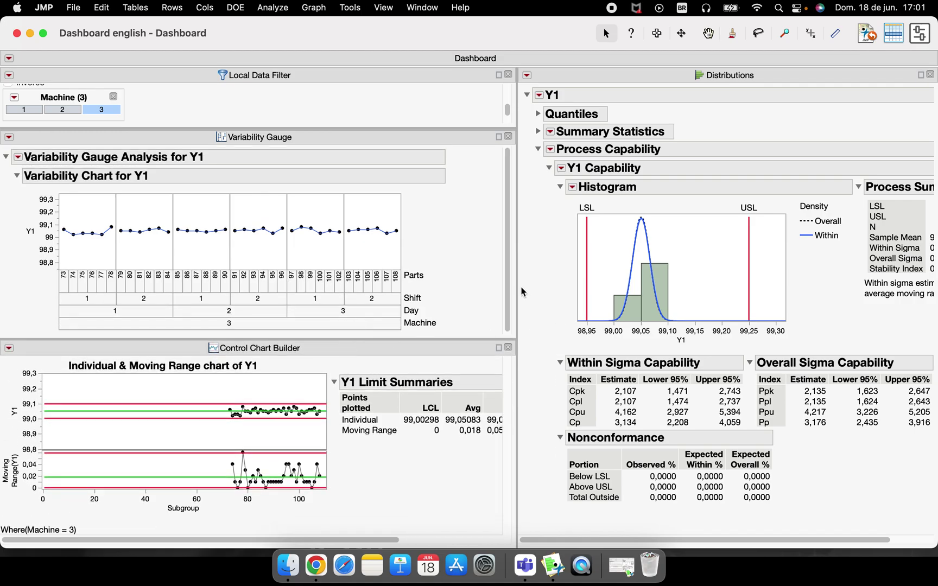
# Widen the Distributions panel and the Individual chart, and collapse the control chart's Limit Summaries.
pyautogui.moveTo(509, 281); pyautogui.dragTo(491, 283)
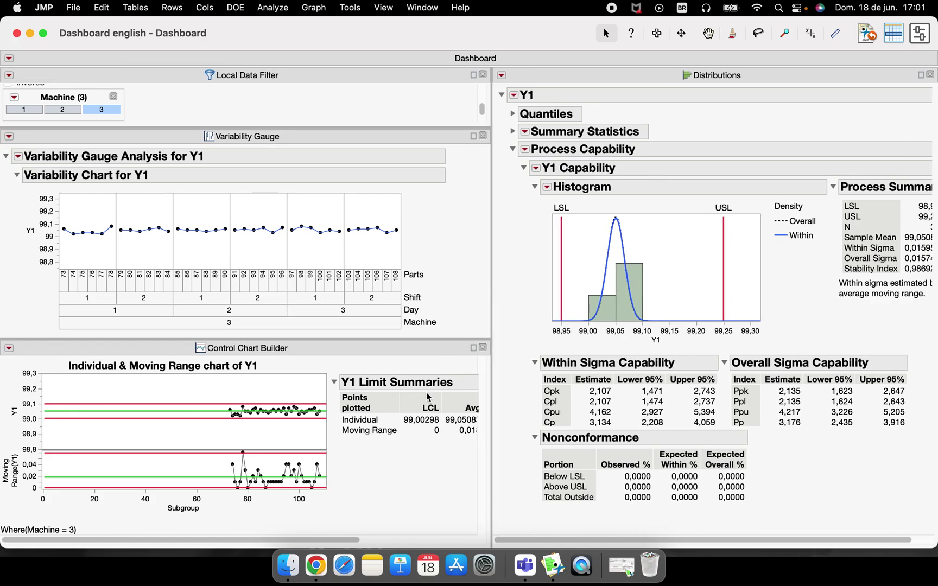
pyautogui.moveTo(327, 436); pyautogui.dragTo(462, 429)
pyautogui.click(470, 381)
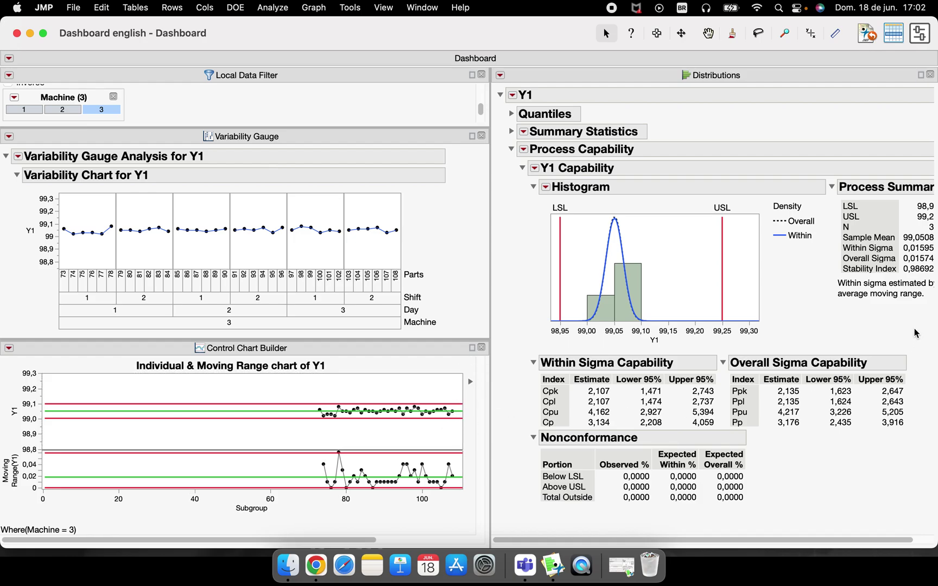
pyautogui.hscroll(3, 649, 541)
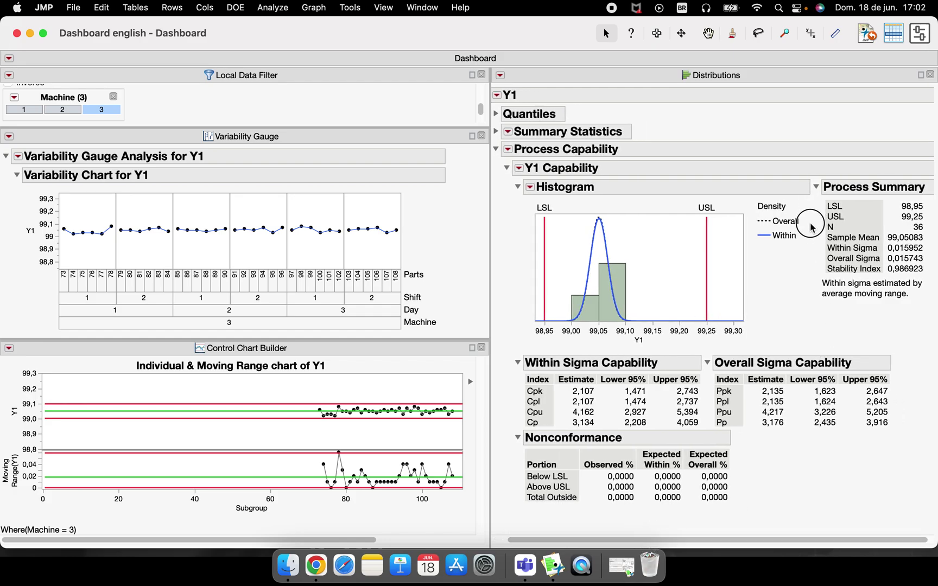
pyautogui.moveTo(810, 220)
pyautogui.mouseDown()
pyautogui.moveTo(911, 304)
pyautogui.moveTo(807, 199)
pyautogui.mouseUp()
pyautogui.press('Escape')
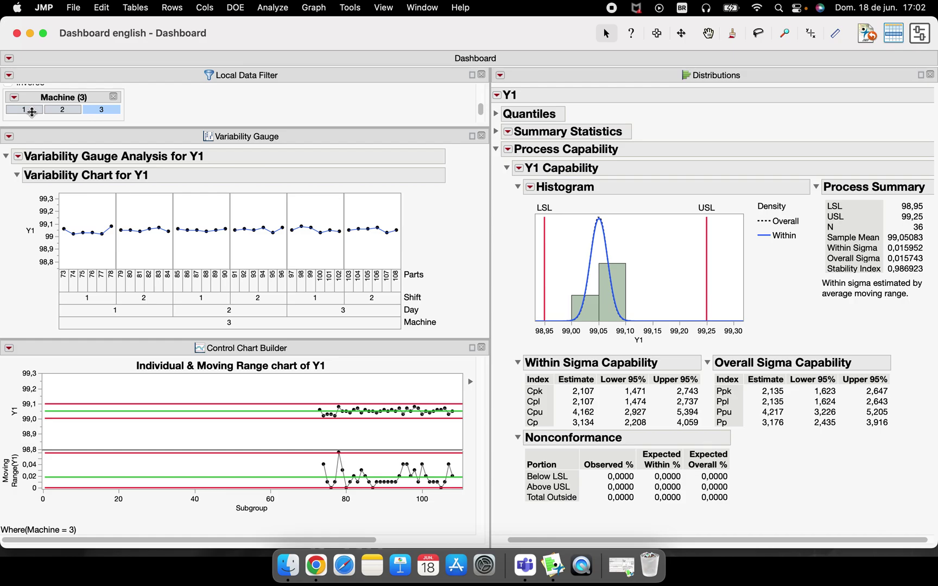
pyautogui.click(26, 109)
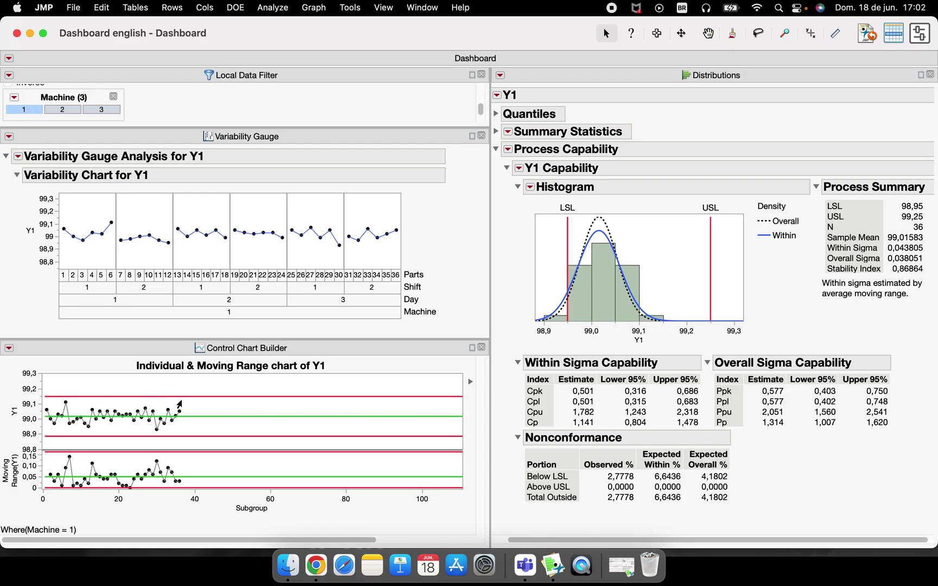
pyautogui.click(63, 111)
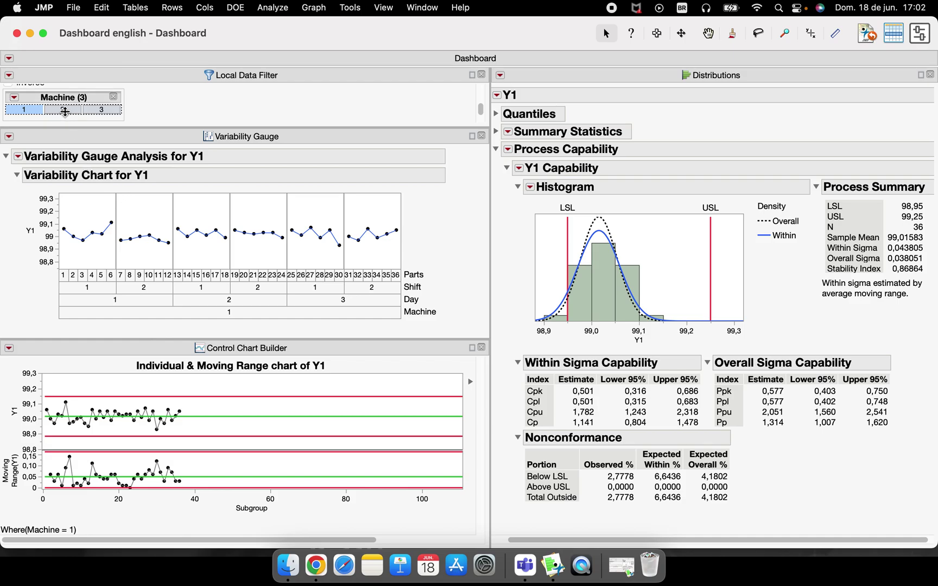
pyautogui.click(97, 110)
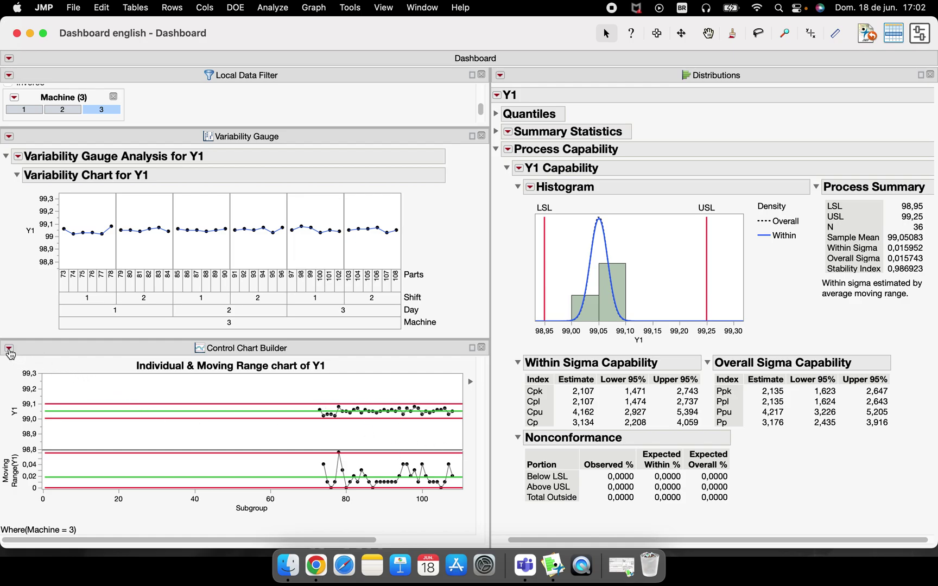
pyautogui.click(9, 351)
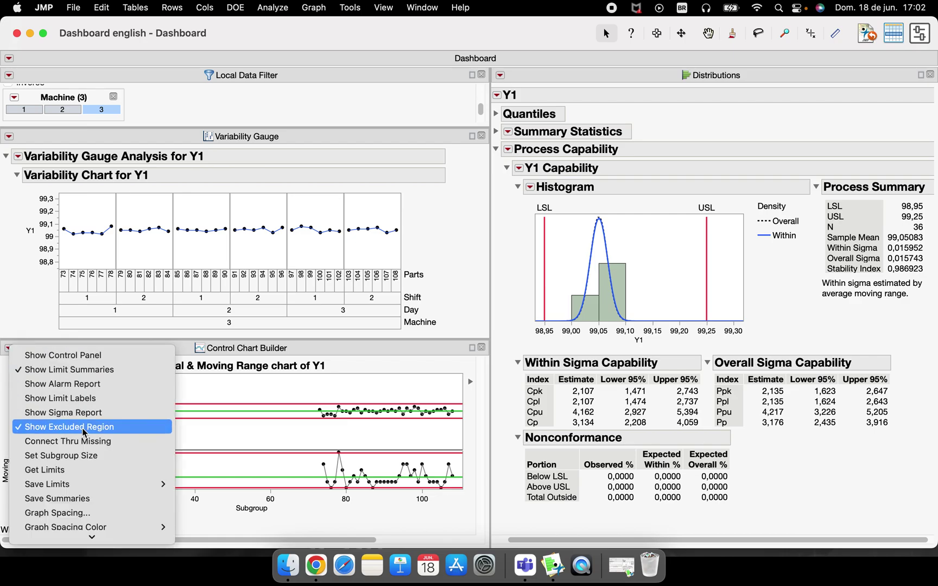
# Turn off Show Excluded Region in the control chart, then toggle the filter to Machine 2 and back to 3.
pyautogui.click(48, 430)
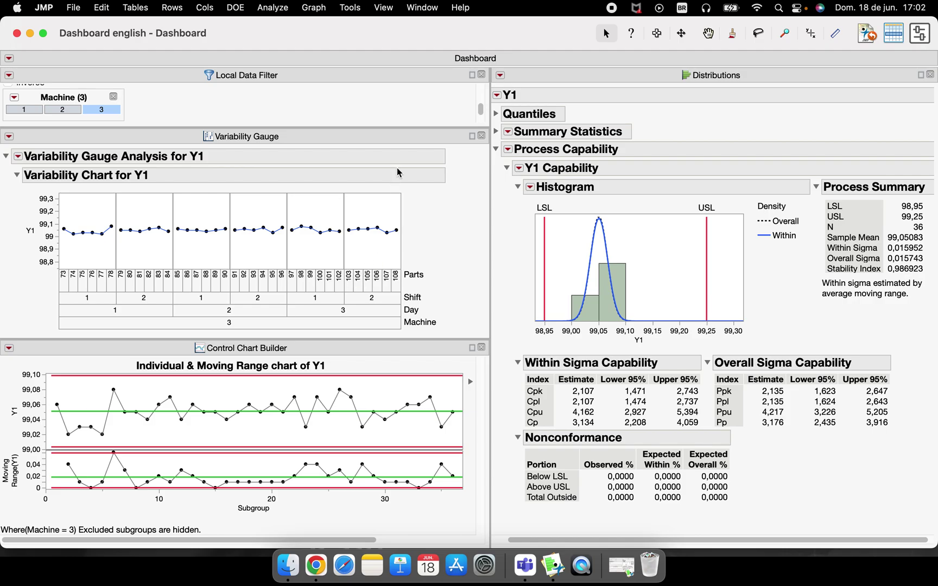
pyautogui.click(56, 110)
pyautogui.click(61, 108)
pyautogui.click(81, 110)
pyautogui.click(94, 110)
# Save the dashboard script to the data table, naming it 'Dashboard Example'.
pyautogui.click(9, 59)
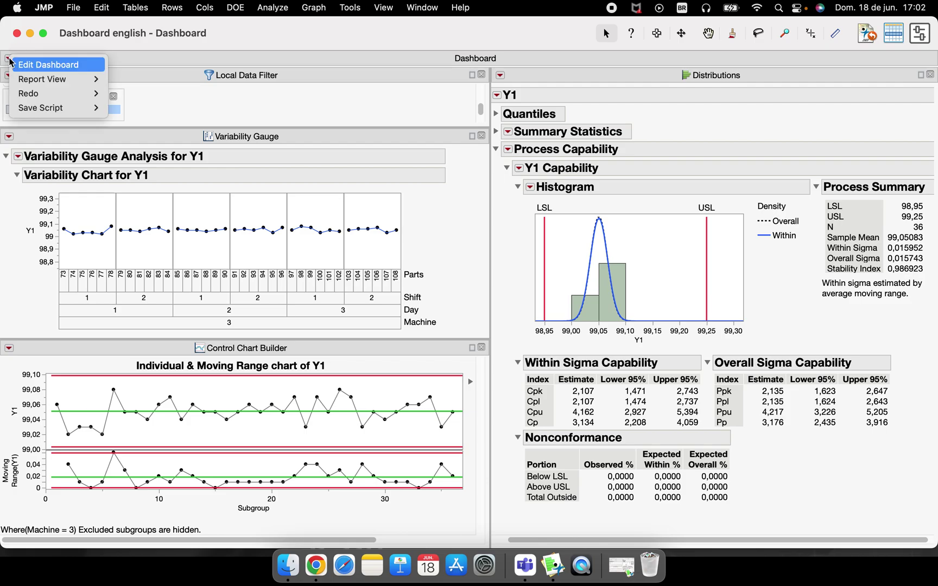
pyautogui.moveTo(59, 108)
pyautogui.click(157, 112)
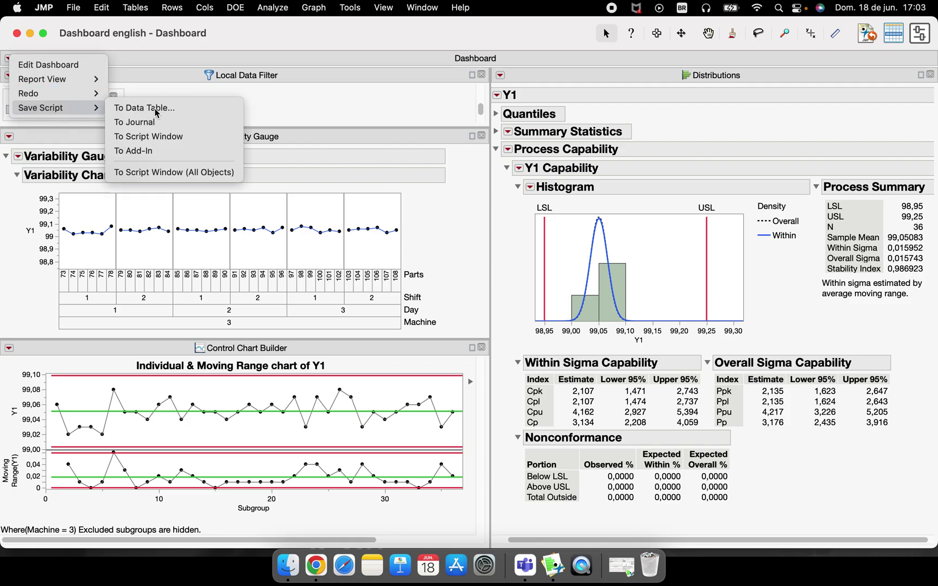
pyautogui.press('Right')
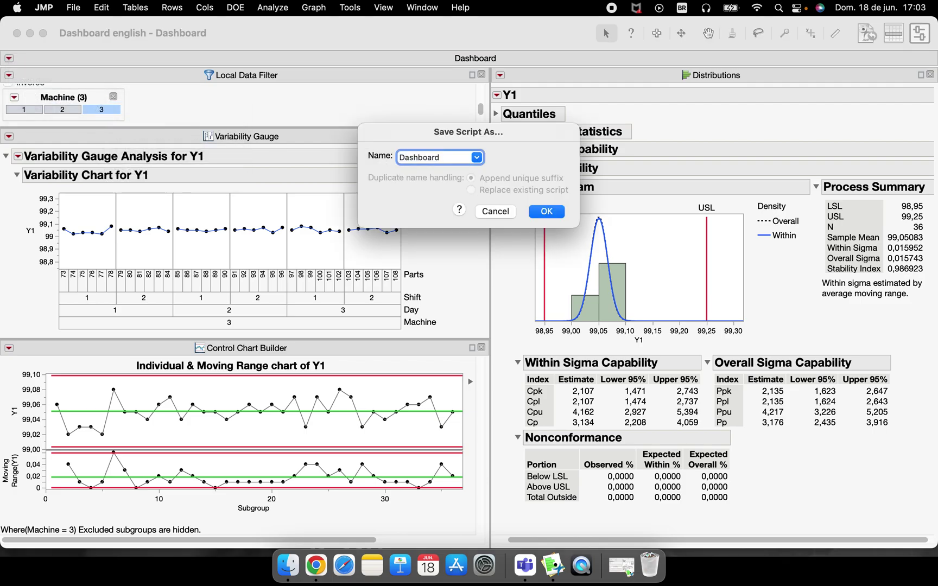
pyautogui.write('Example')
pyautogui.click(534, 211)
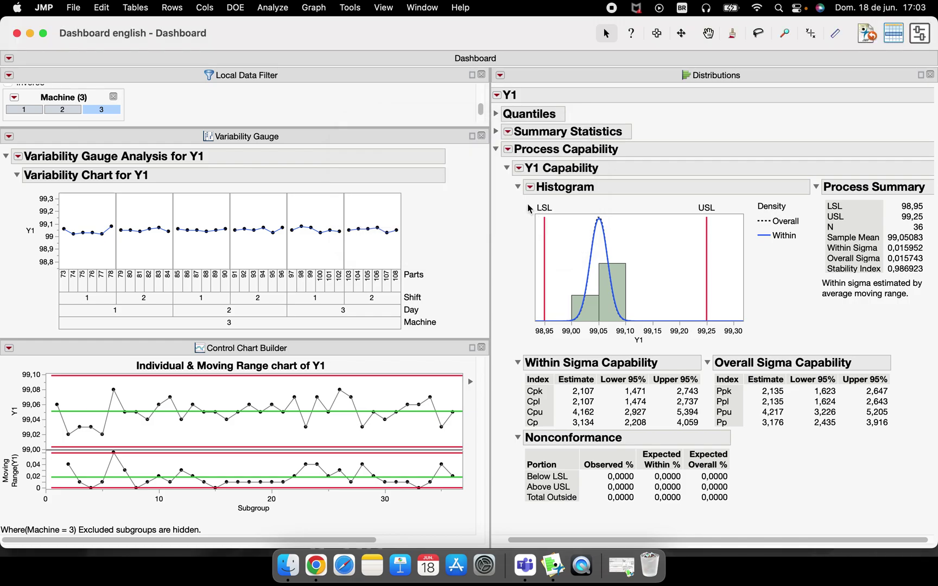
# Close the dashboard and the Dashboard Builder, returning to the data table.
pyautogui.click(17, 33)
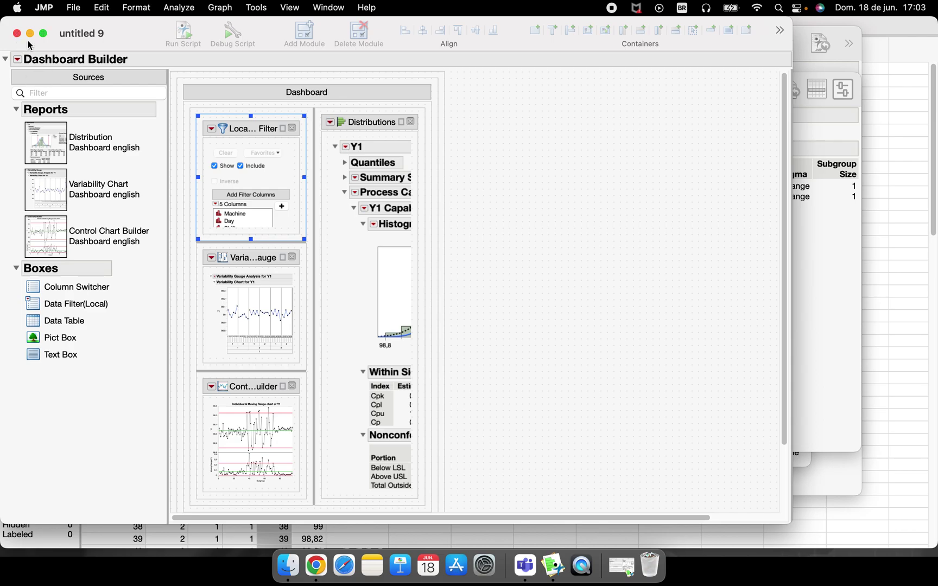
pyautogui.click(13, 26)
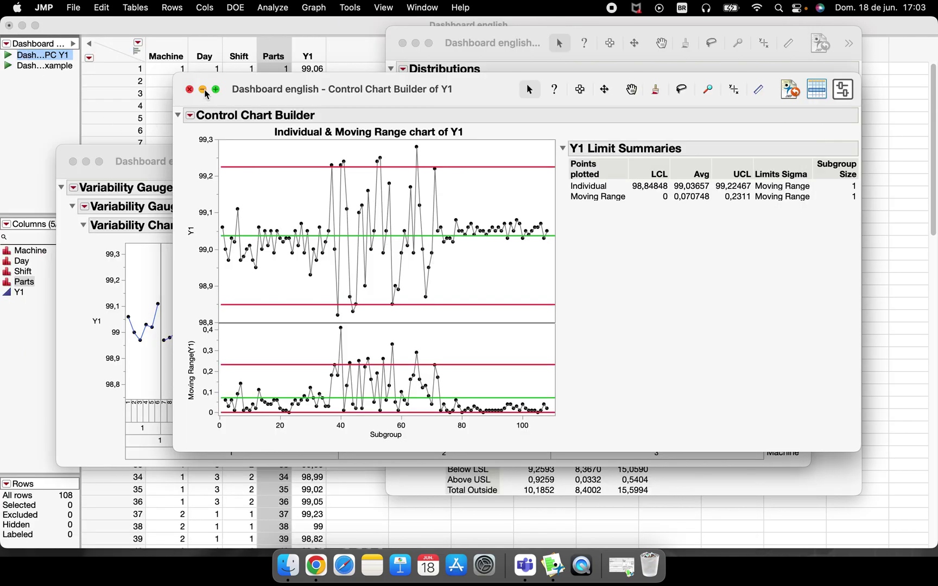
pyautogui.click(53, 98)
# Widen the table panel to show full script names and run the Dashboard Example script.
pyautogui.click(38, 66)
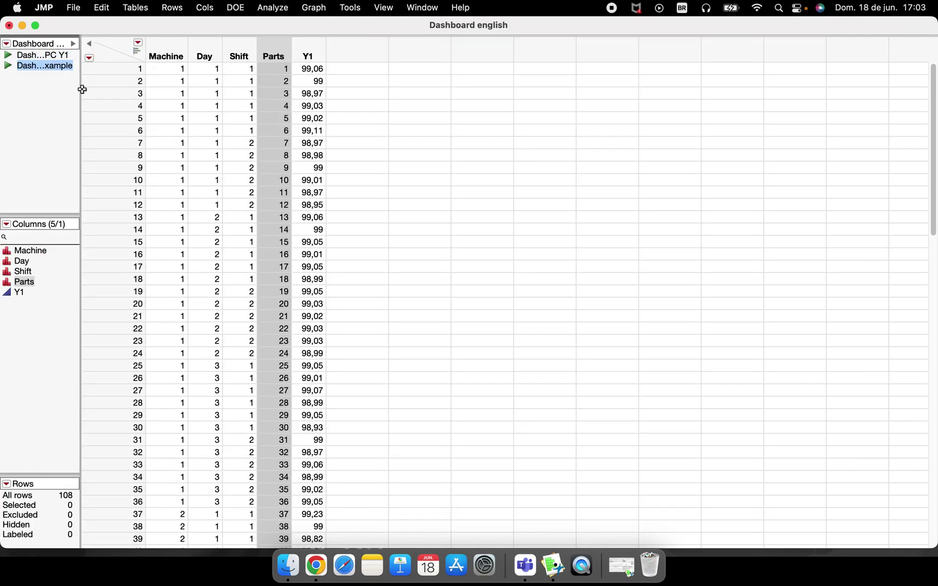
pyautogui.click(81, 94)
pyautogui.moveTo(81, 91); pyautogui.dragTo(169, 95)
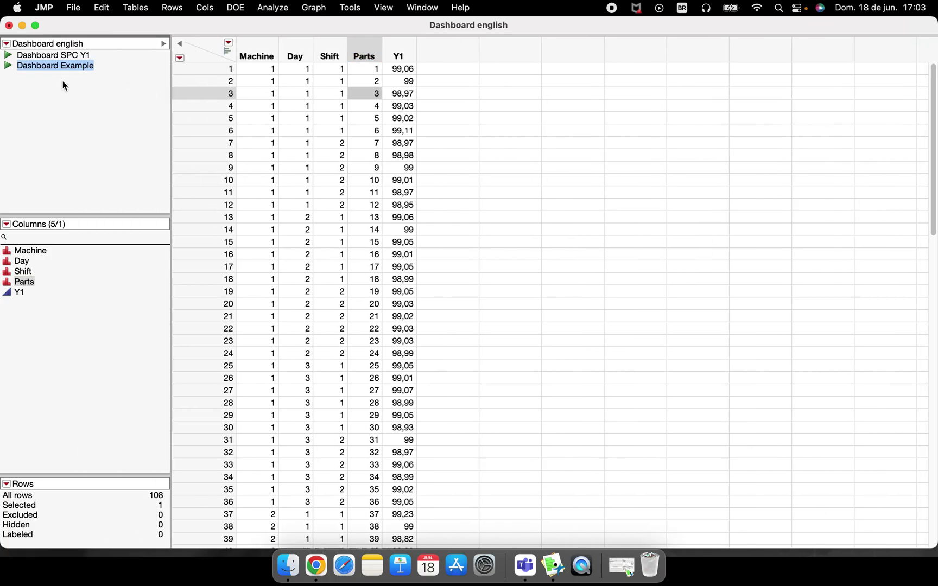
pyautogui.click(87, 85)
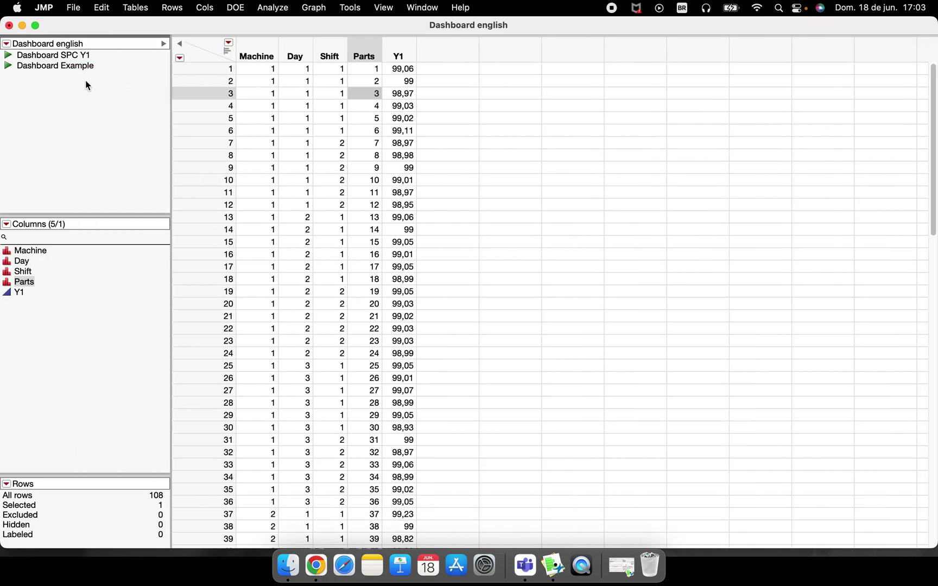
pyautogui.click(8, 68)
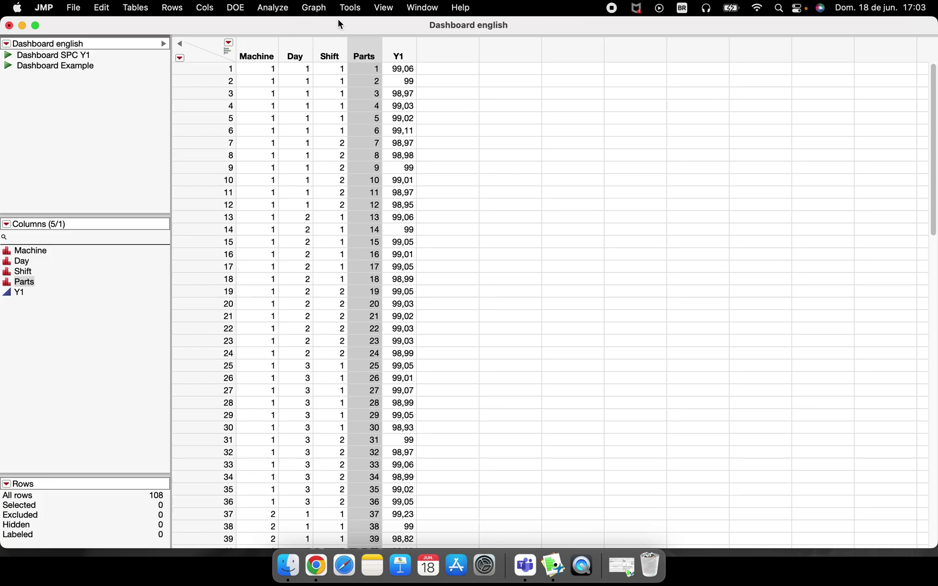
# Combine the Control Chart, Distribution of Y1 and Variability Chart windows into a single dashboard.
pyautogui.click(422, 7)
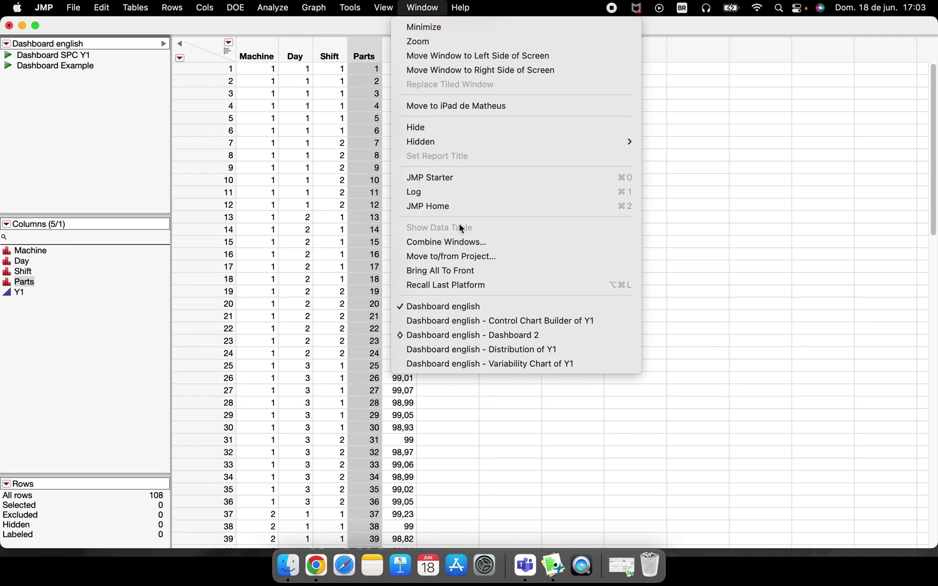
pyautogui.click(467, 245)
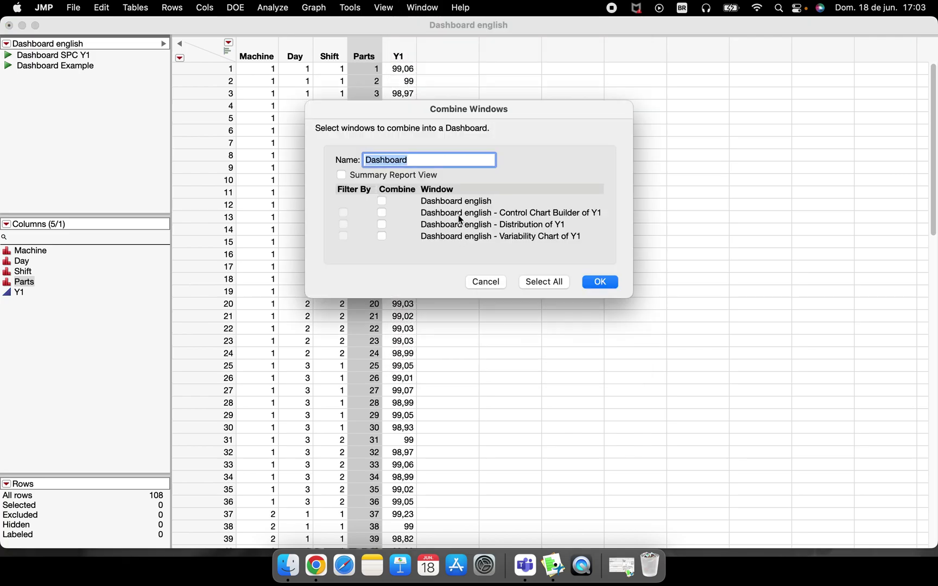
pyautogui.click(532, 178)
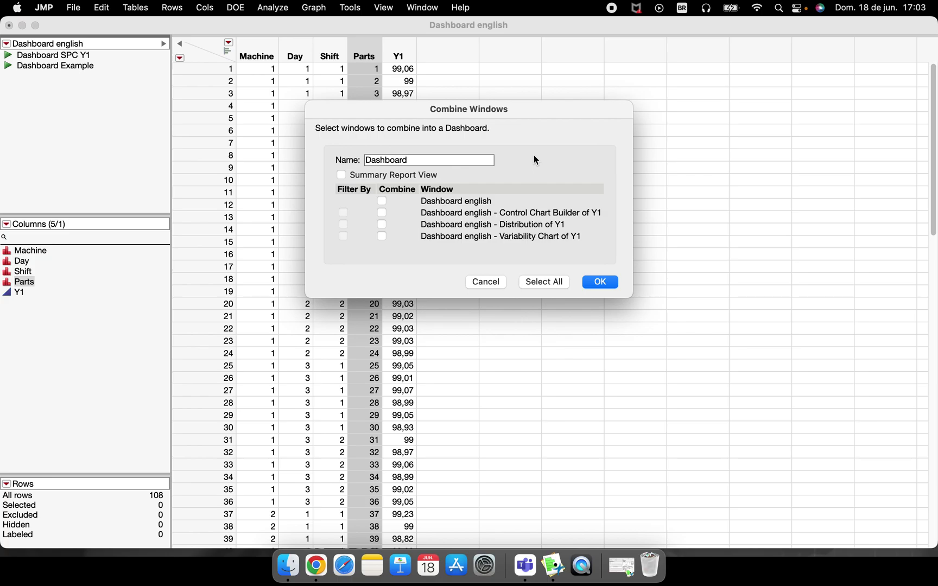
pyautogui.moveTo(531, 151)
pyautogui.mouseDown()
pyautogui.moveTo(398, 130)
pyautogui.moveTo(326, 181)
pyautogui.moveTo(523, 153)
pyautogui.mouseUp()
pyautogui.moveTo(373, 135)
pyautogui.mouseDown()
pyautogui.moveTo(503, 140)
pyautogui.moveTo(386, 125)
pyautogui.mouseUp()
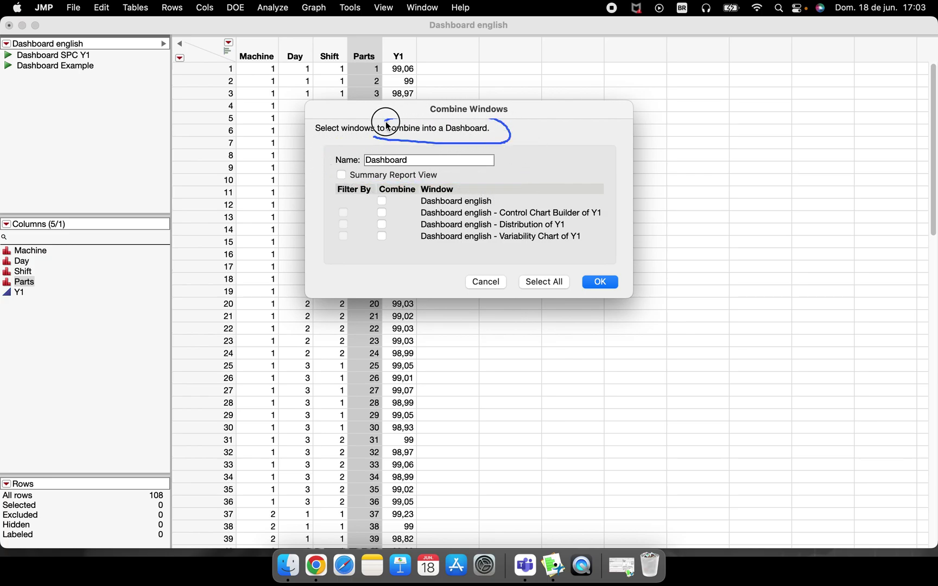
pyautogui.click(559, 213)
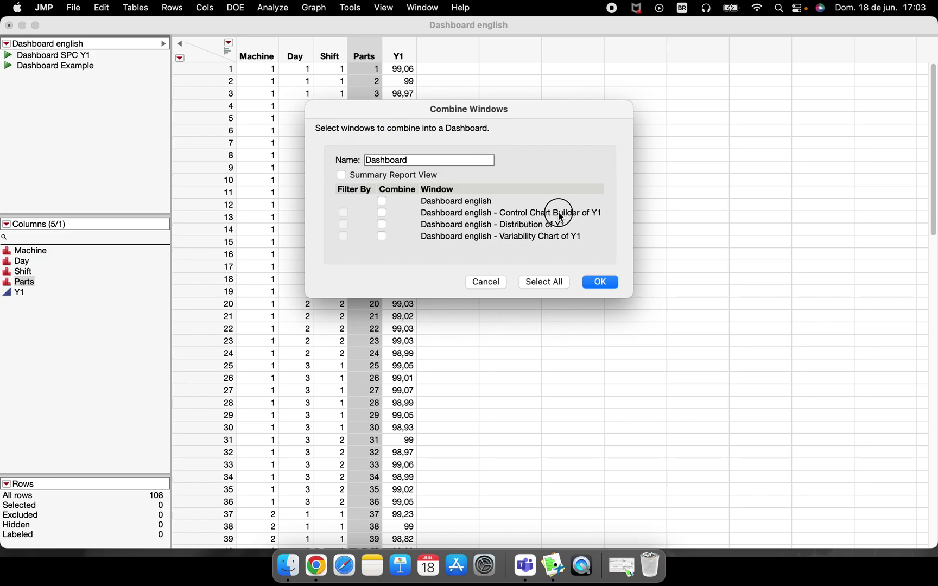
pyautogui.click(382, 213)
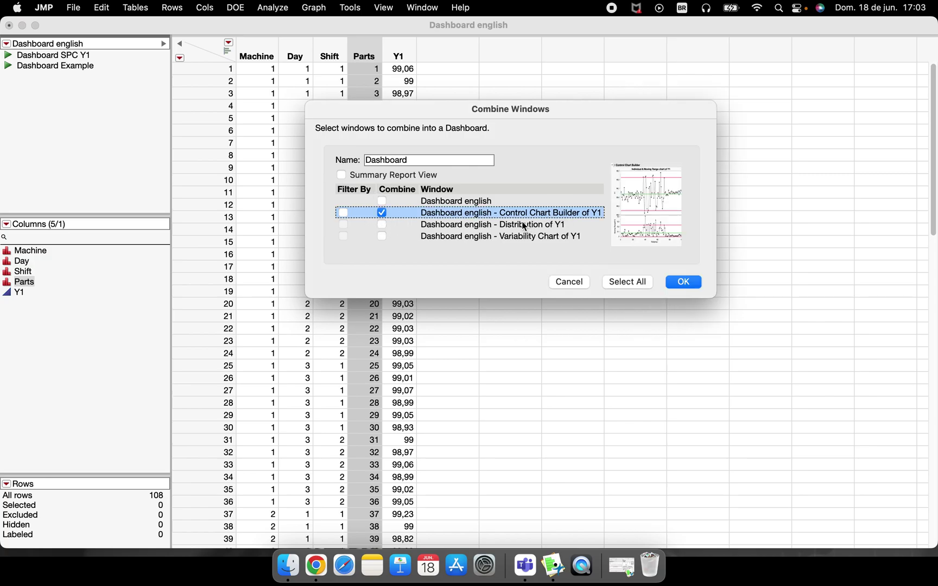
pyautogui.click(599, 225)
pyautogui.click(382, 225)
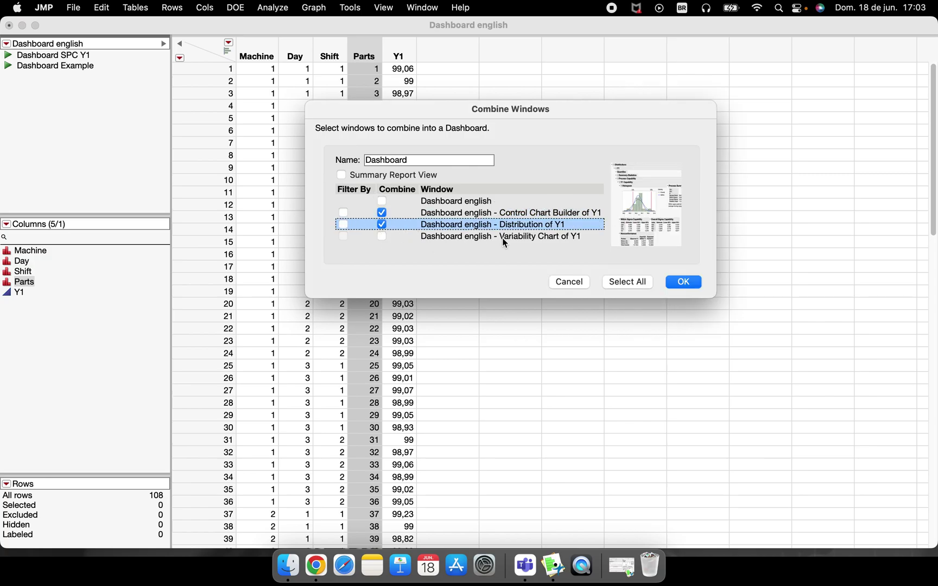
pyautogui.click(383, 237)
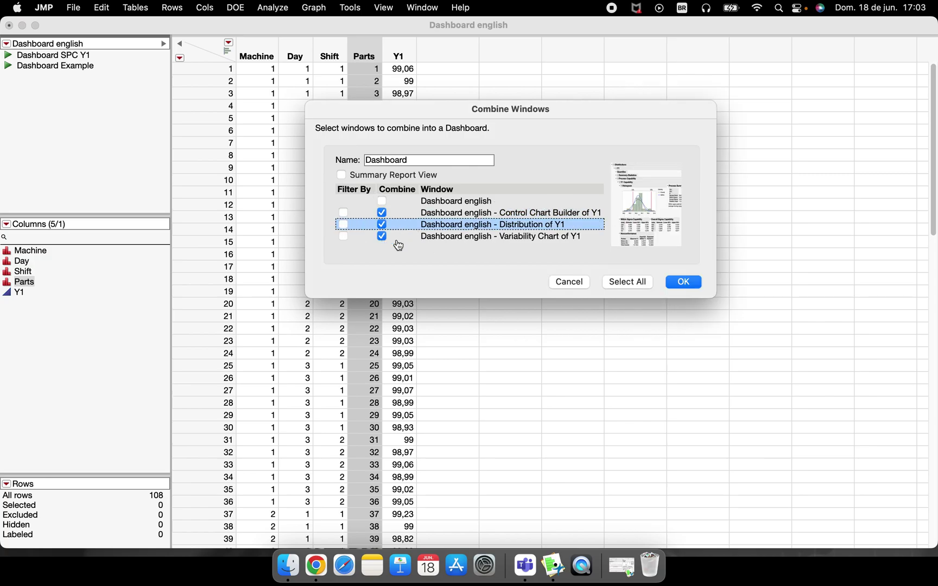
pyautogui.click(681, 285)
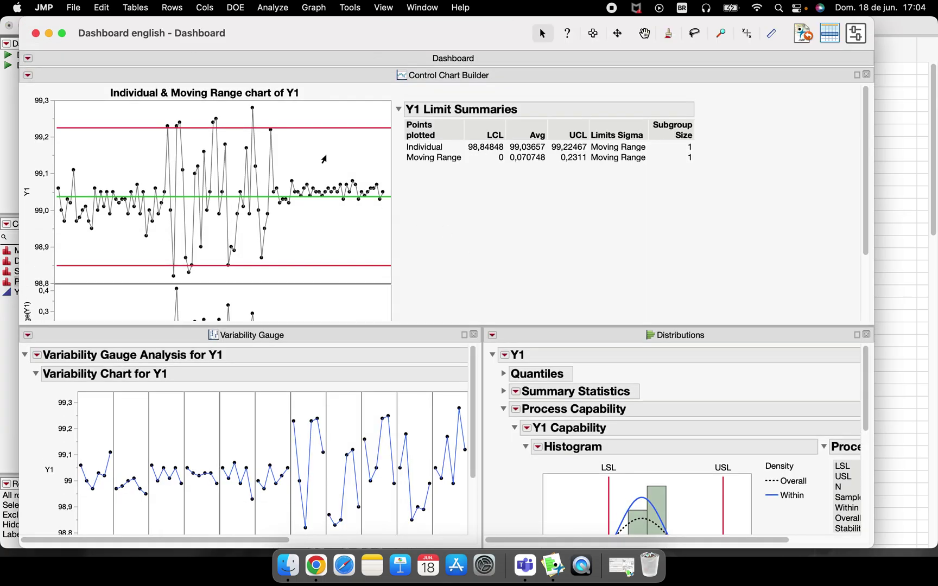
# Maximize the dashboard, move the variability chart to the top, and dock Distributions down the right side.
pyautogui.click(61, 33)
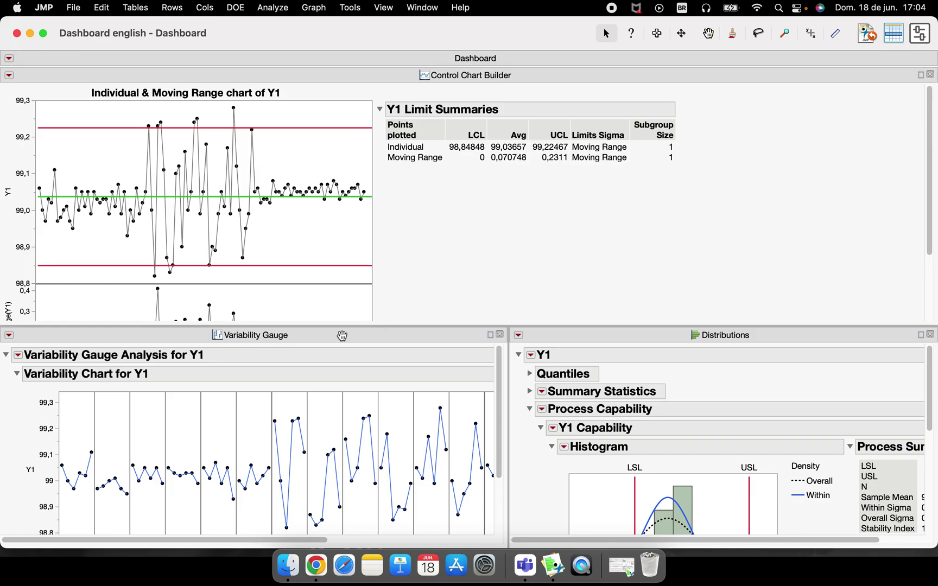
pyautogui.moveTo(300, 336); pyautogui.dragTo(307, 89)
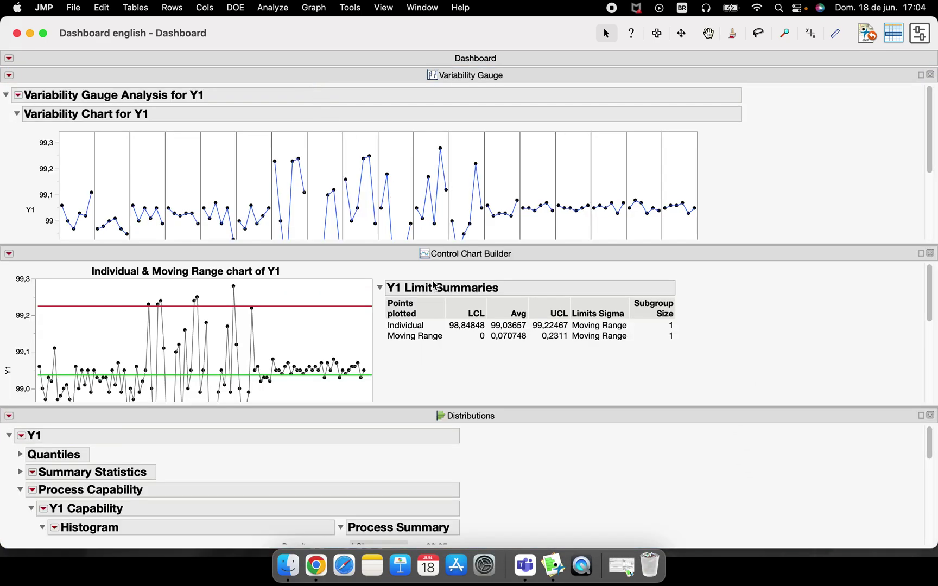
pyautogui.moveTo(198, 418); pyautogui.dragTo(903, 265)
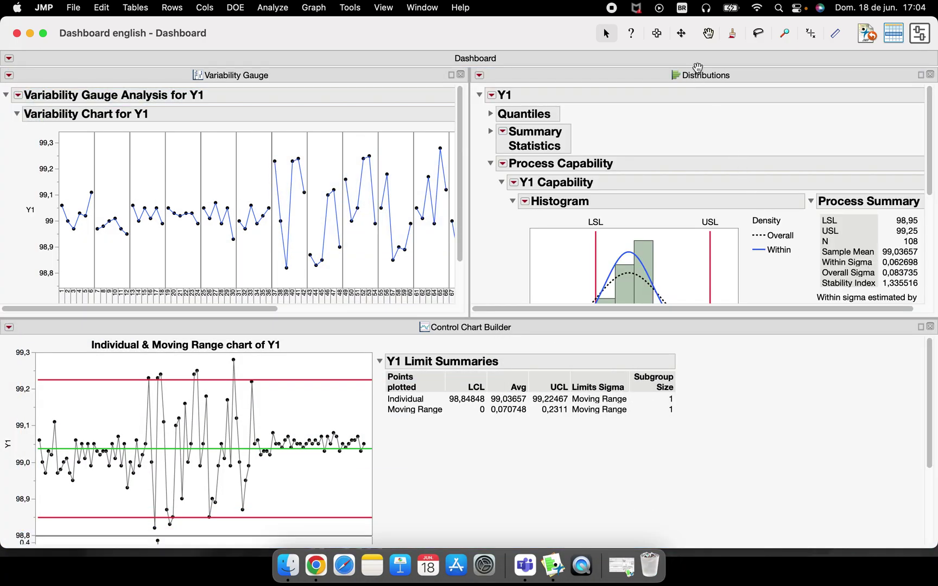
pyautogui.moveTo(650, 72); pyautogui.dragTo(931, 248)
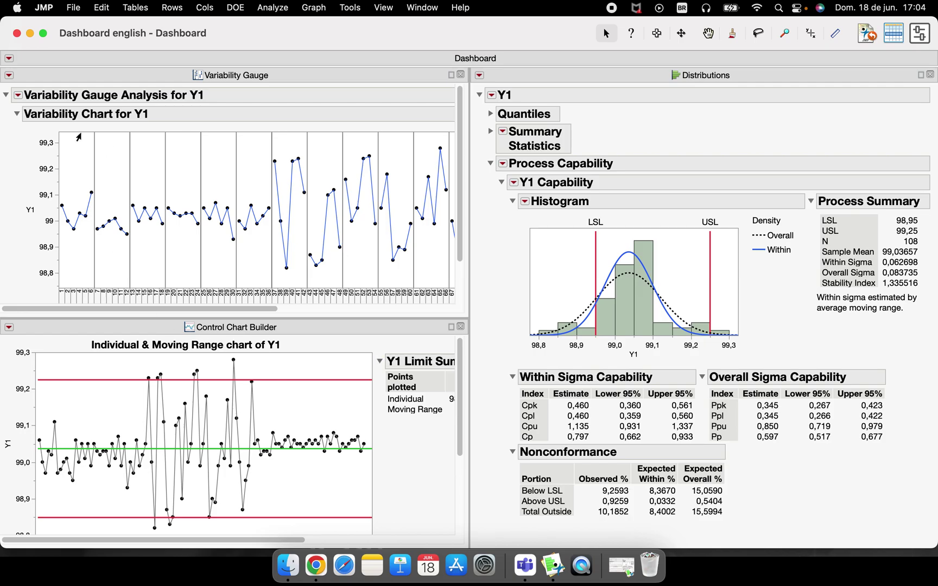
pyautogui.click(9, 58)
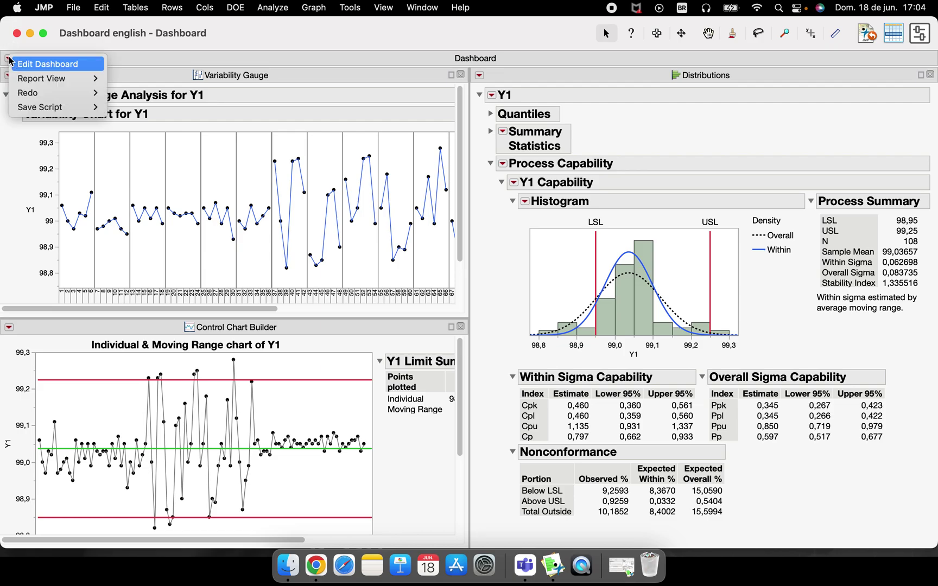
pyautogui.click(12, 163)
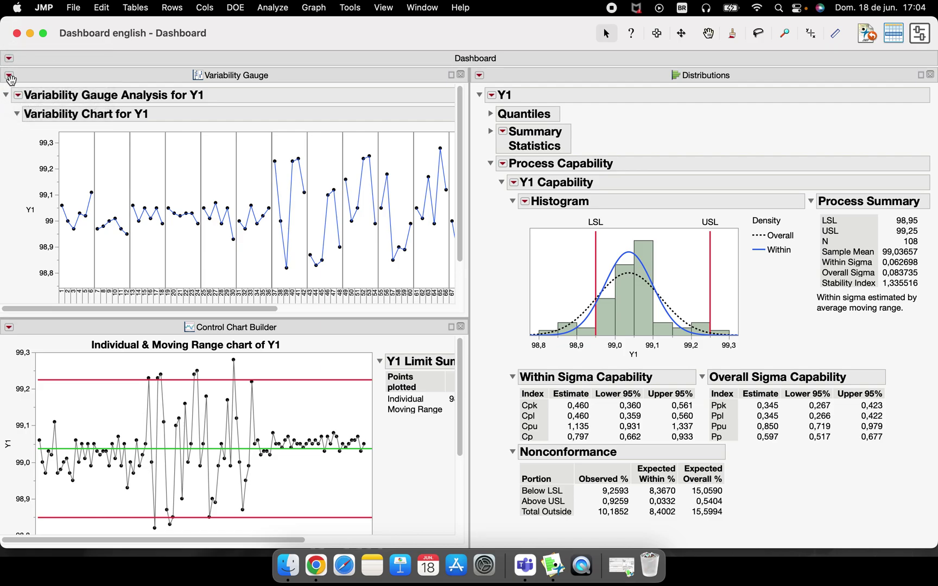
pyautogui.click(18, 96)
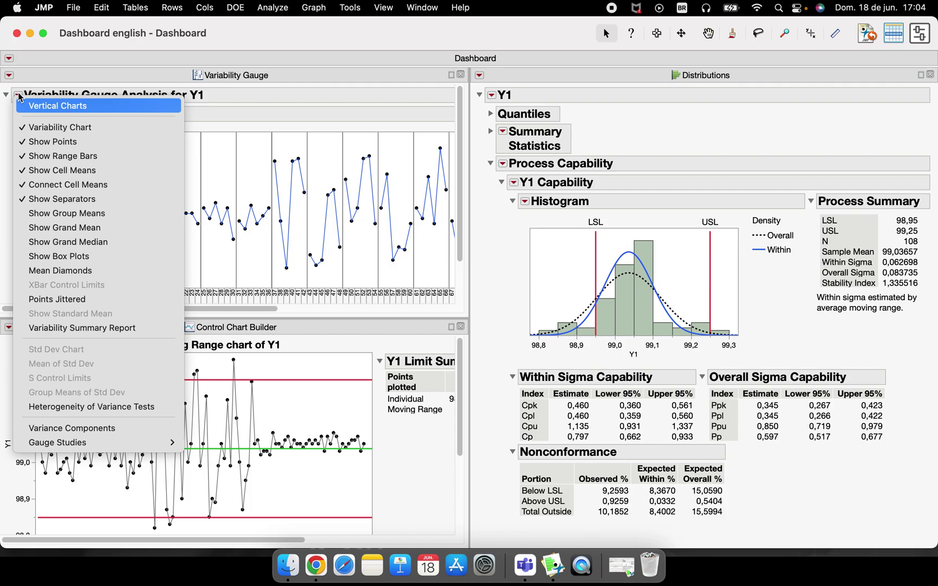
pyautogui.click(9, 82)
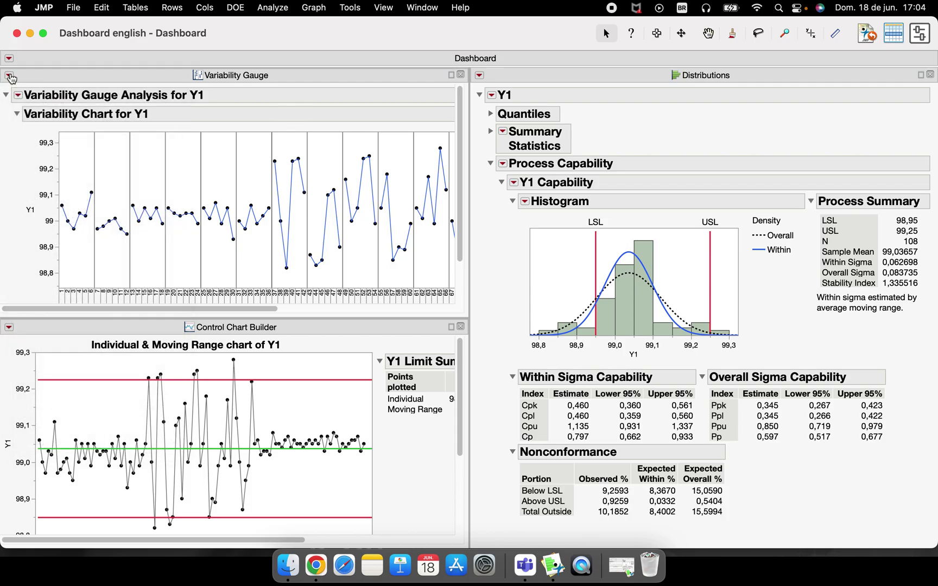
pyautogui.click(10, 76)
pyautogui.click(71, 107)
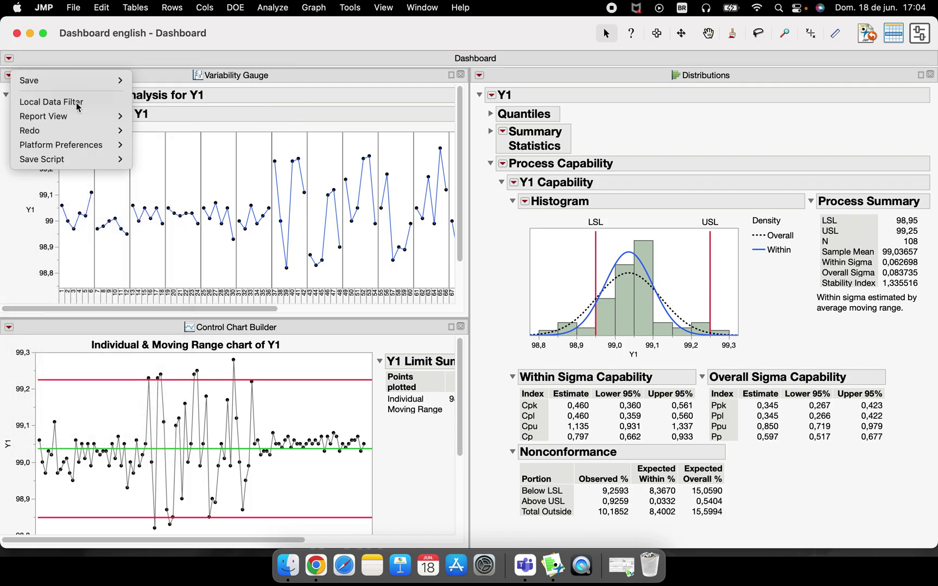
pyautogui.click(61, 209)
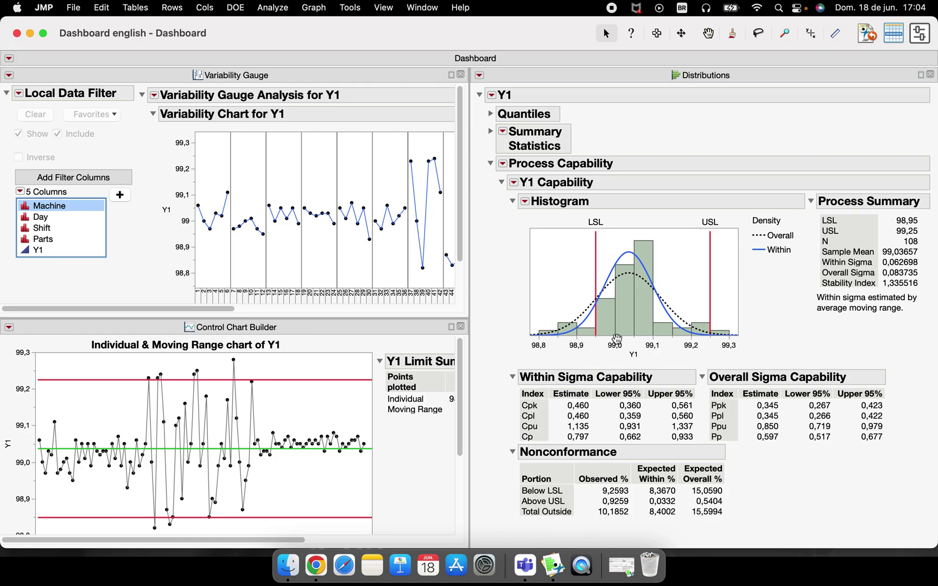
pyautogui.click(68, 197)
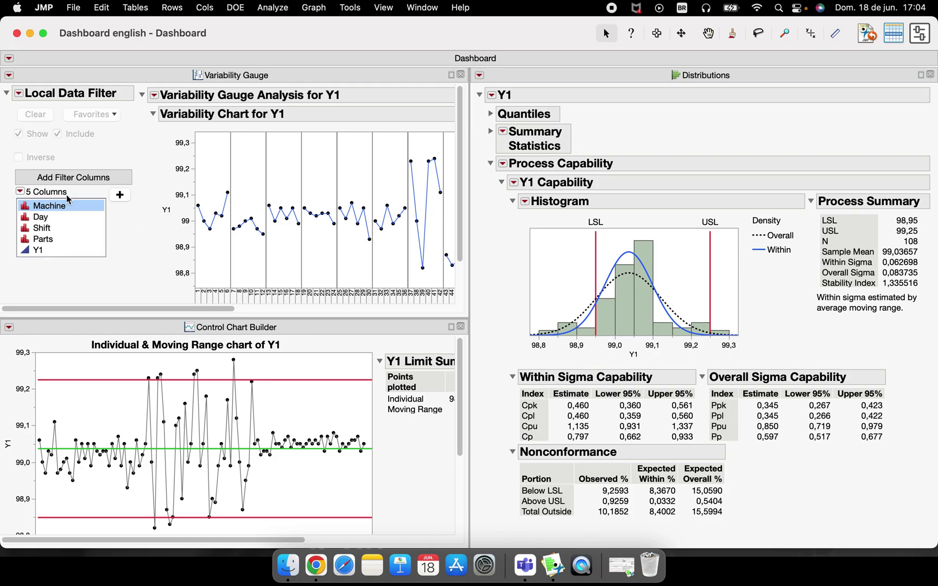
pyautogui.click(19, 93)
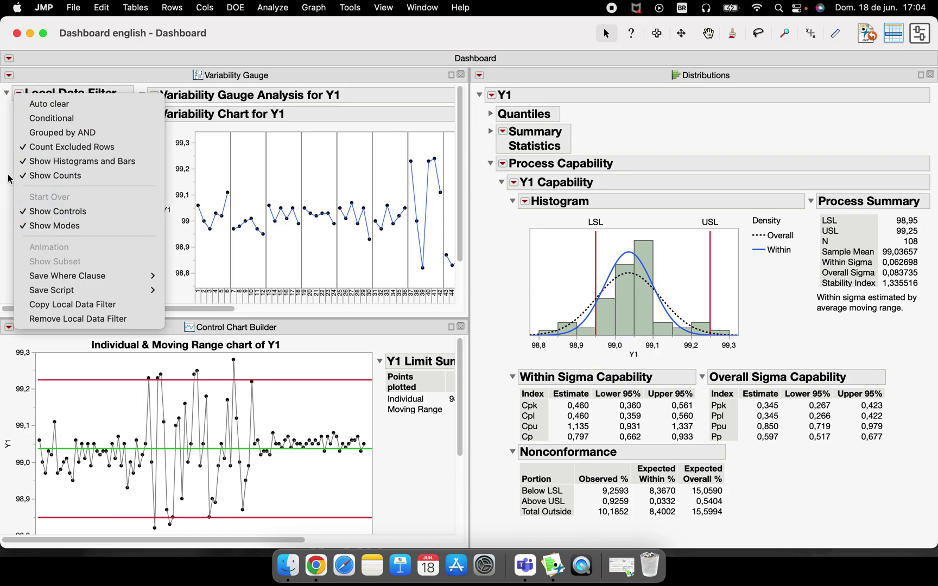
pyautogui.click(8, 147)
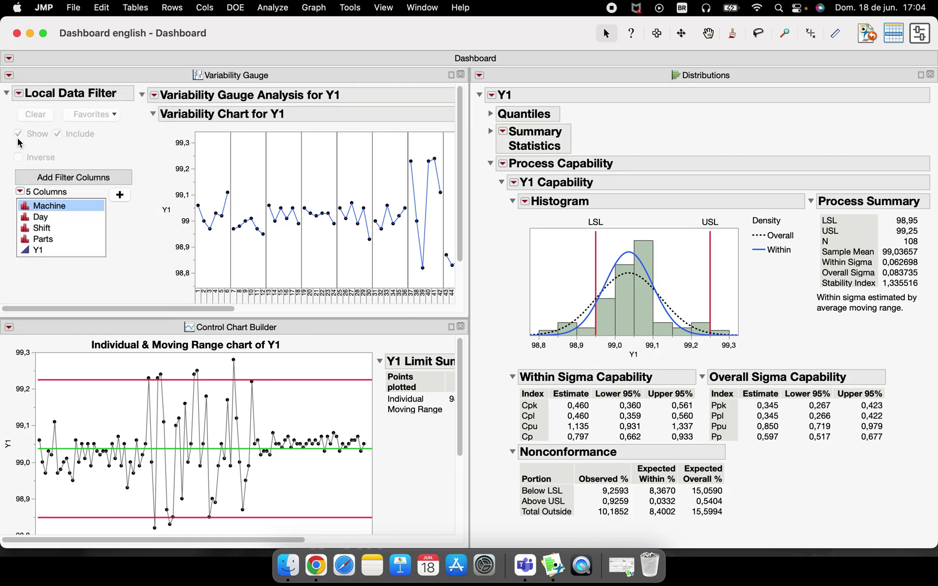
pyautogui.click(9, 75)
pyautogui.click(32, 100)
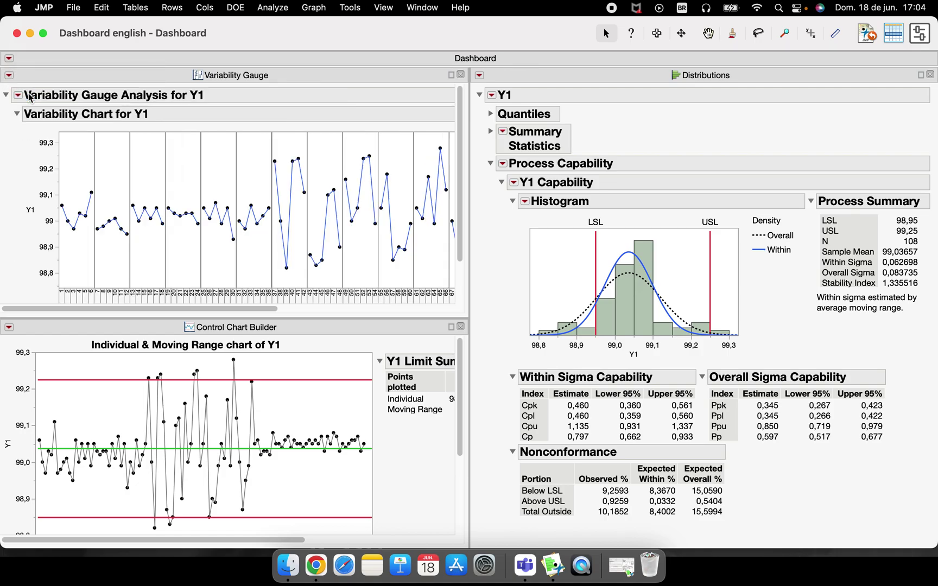
pyautogui.click(8, 58)
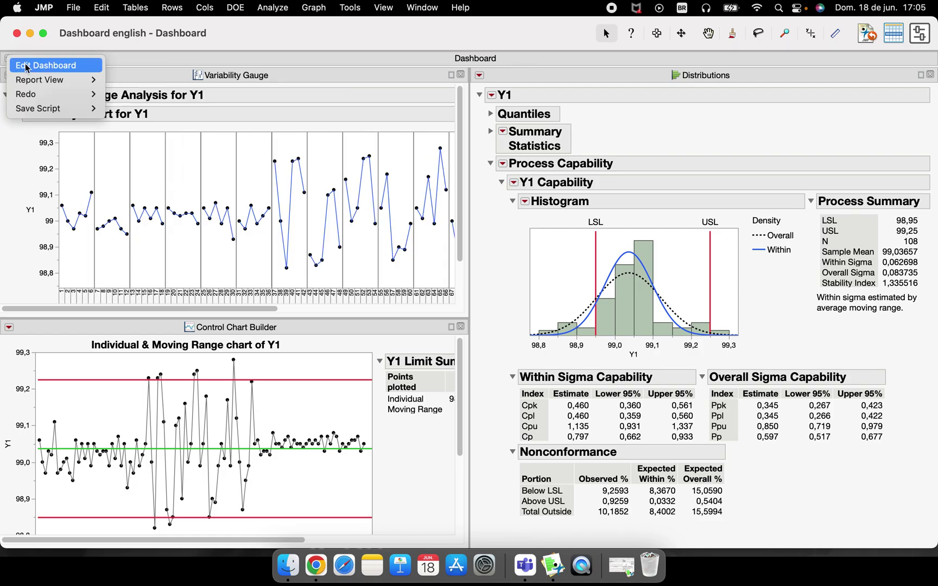
# Edit the dashboard and assign the Dashboard english data table.
pyautogui.click(27, 66)
pyautogui.click(310, 160)
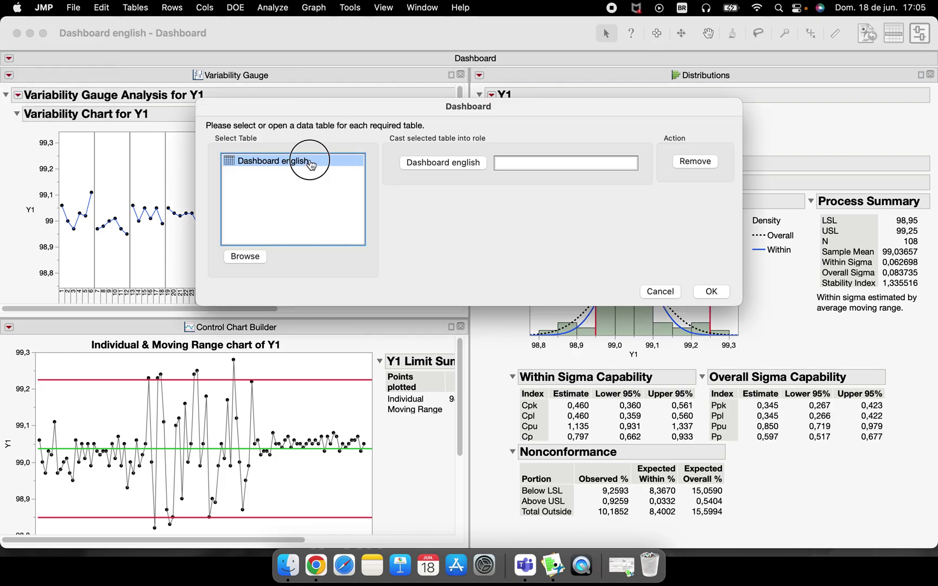
pyautogui.click(436, 163)
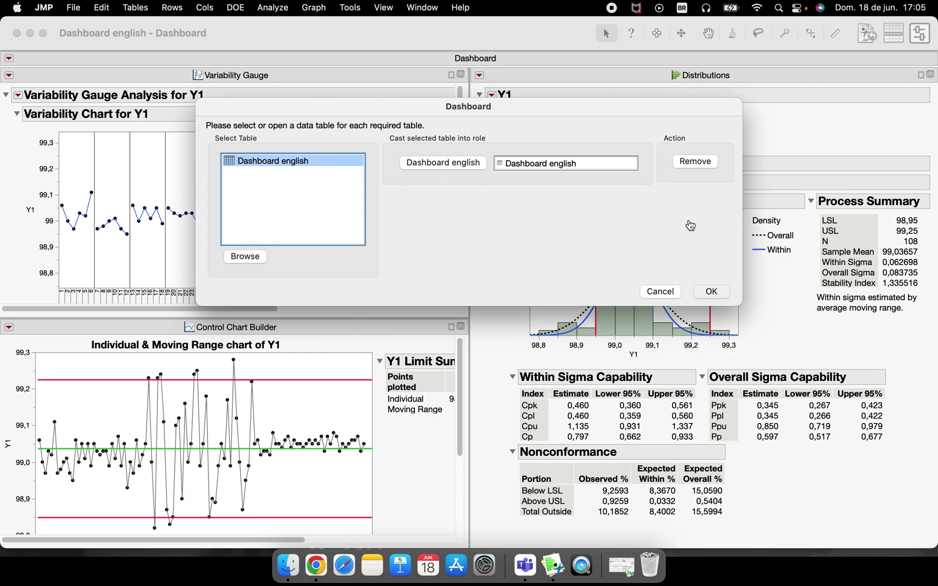
pyautogui.press('Return')
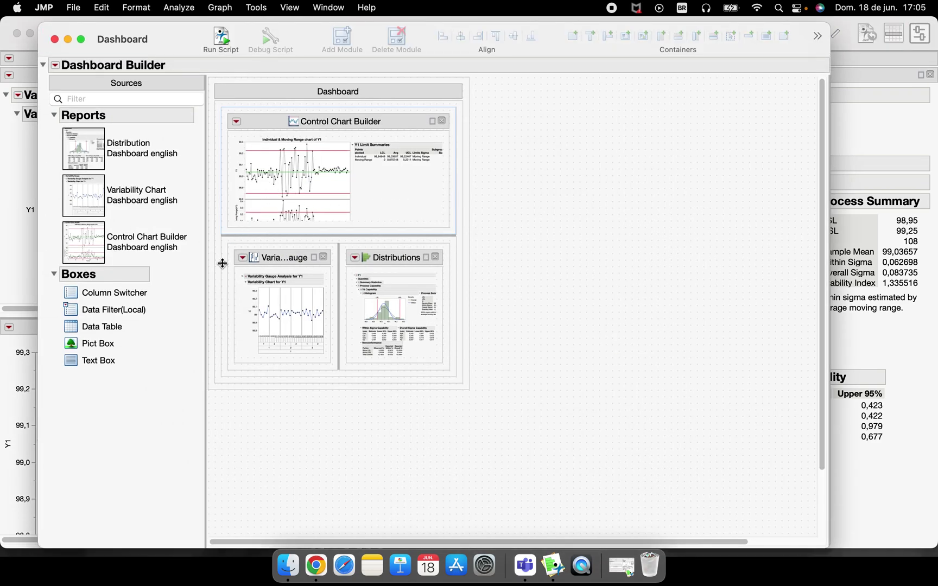
# Add a Local Data Filter at the top, put the control chart under the variability chart, and build it.
pyautogui.click(133, 314)
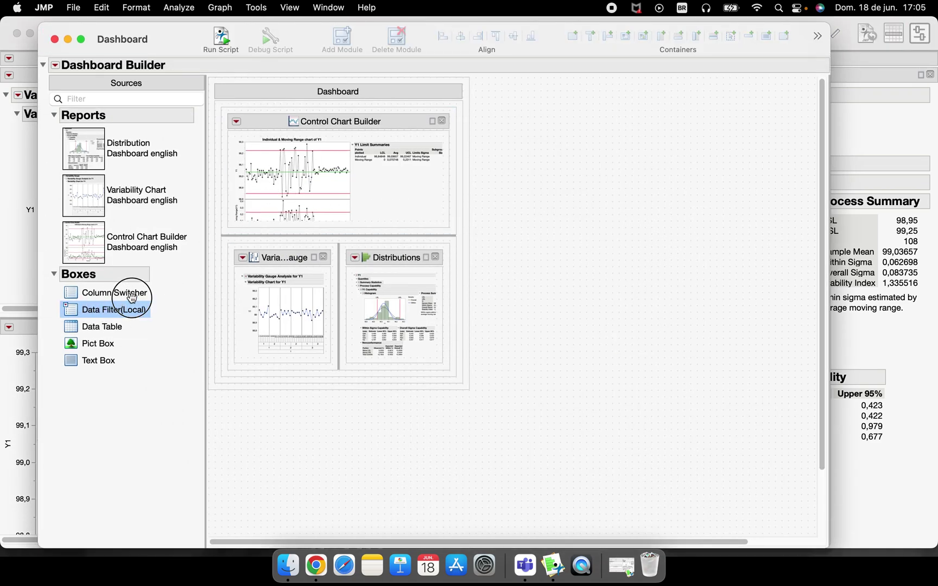
pyautogui.moveTo(132, 297); pyautogui.dragTo(274, 115)
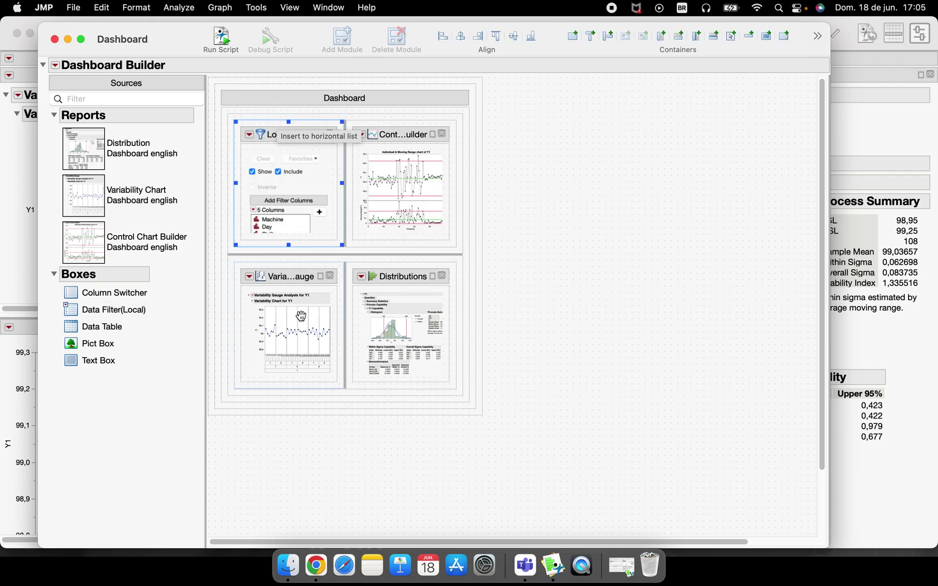
pyautogui.moveTo(395, 185); pyautogui.dragTo(297, 380)
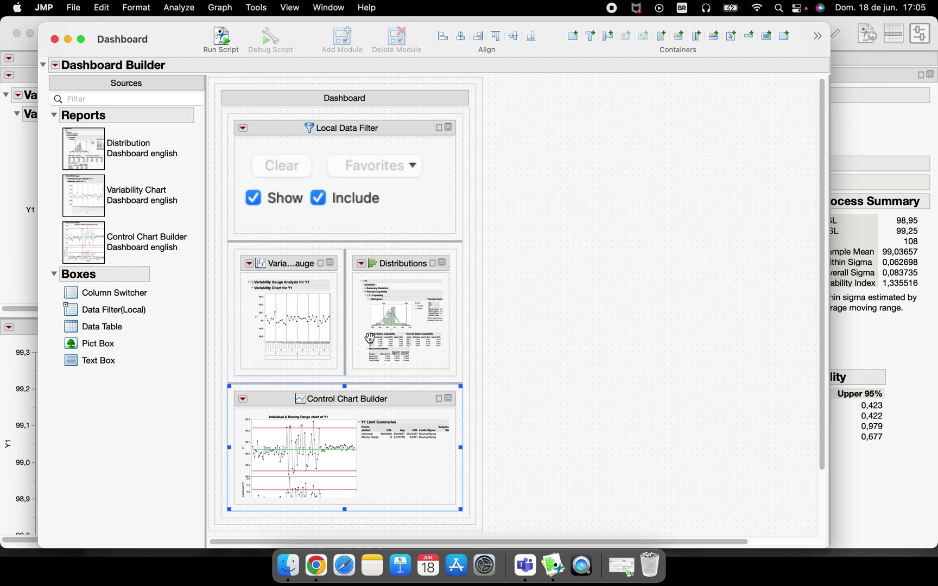
pyautogui.moveTo(331, 404); pyautogui.dragTo(301, 359)
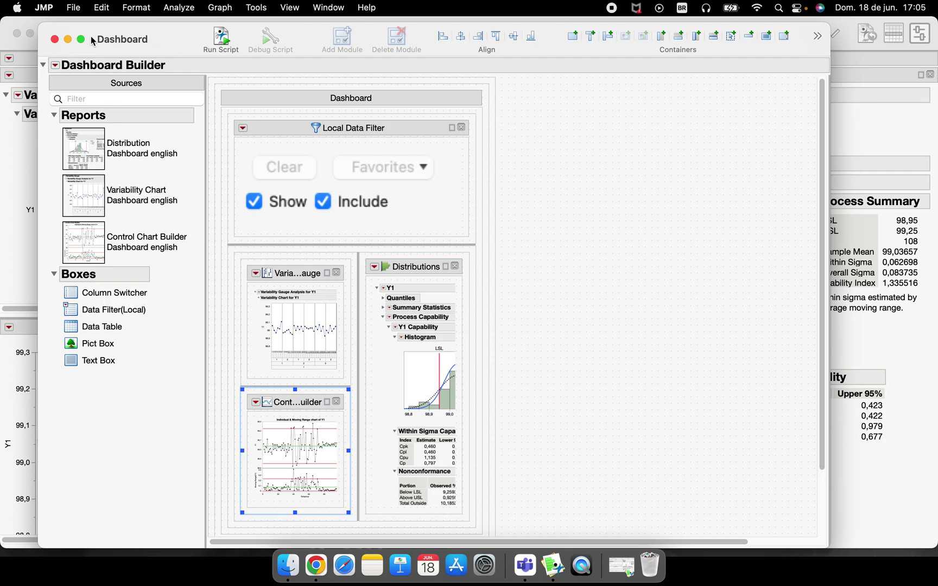
pyautogui.click(224, 37)
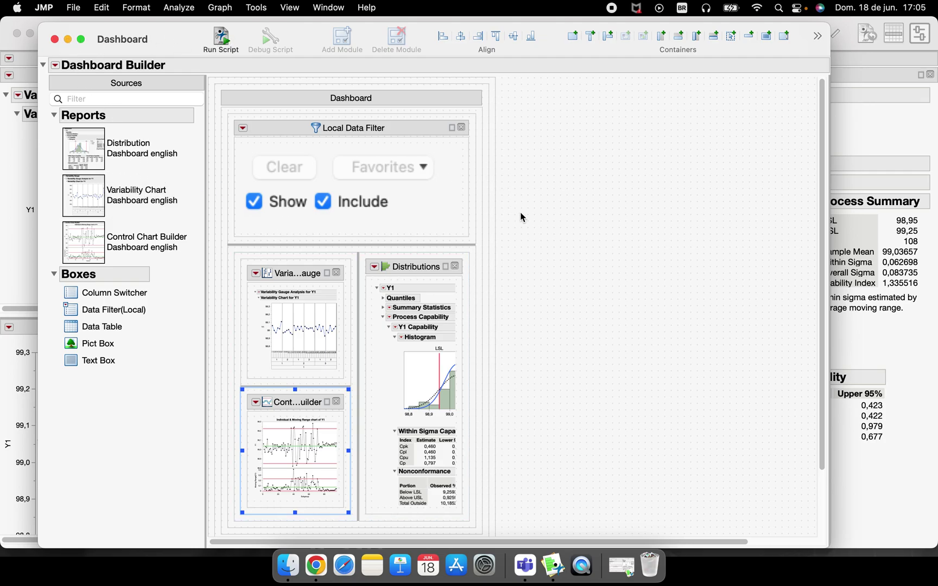